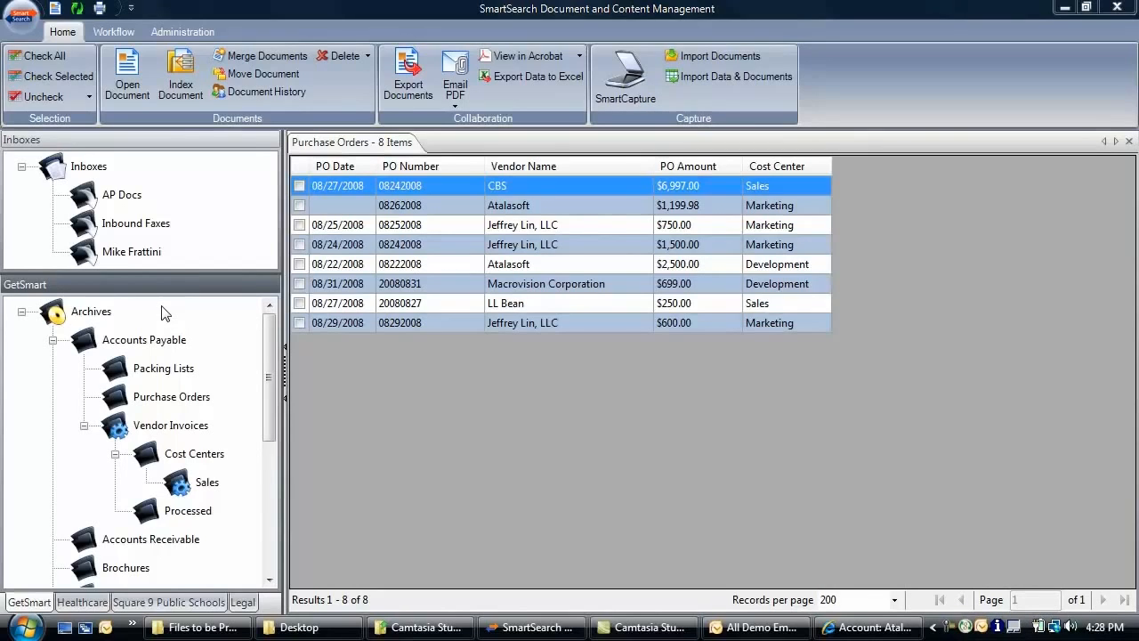
Open the Human Resources archive in the GetSmart tree to list its 39 employee documents
left_click_drag(270, 331, 272, 431)
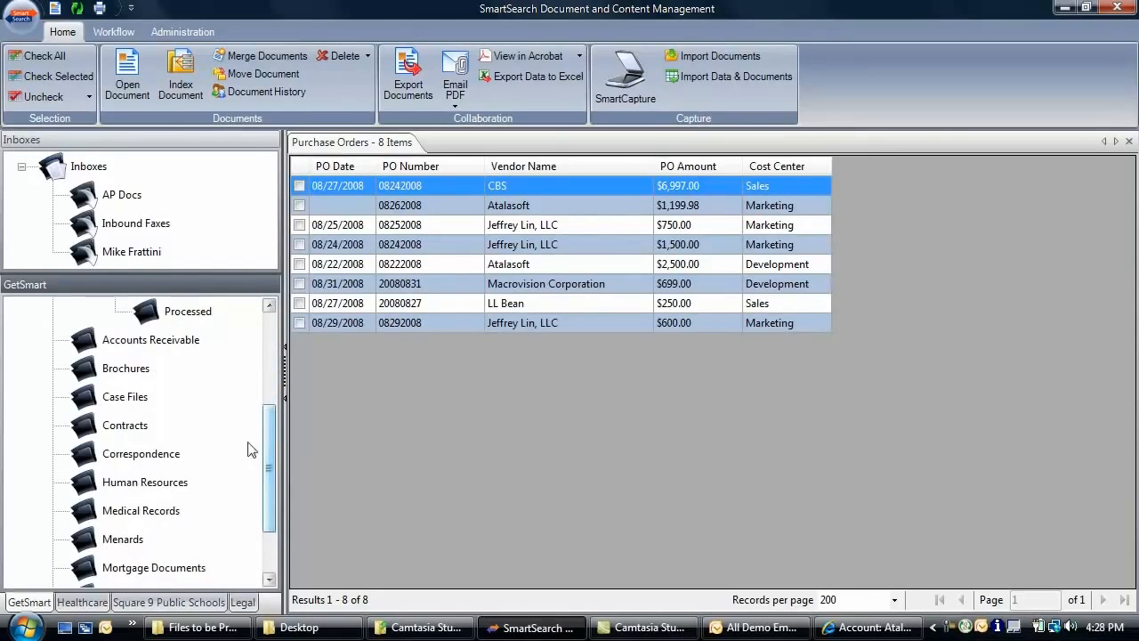
left_click(167, 487)
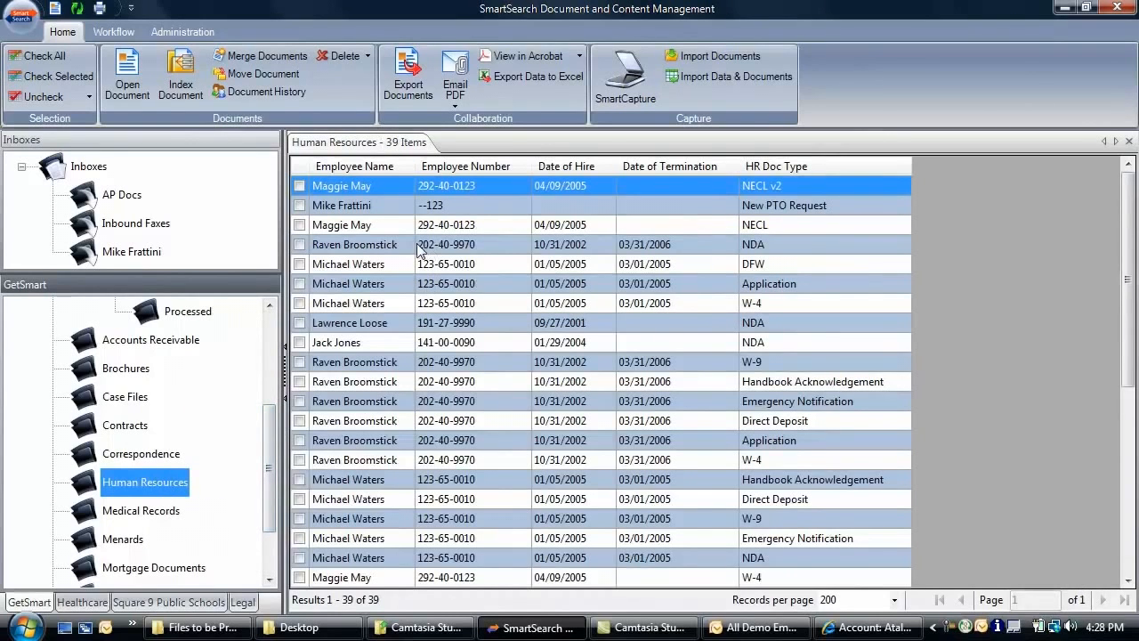
left_click_drag(271, 444, 279, 342)
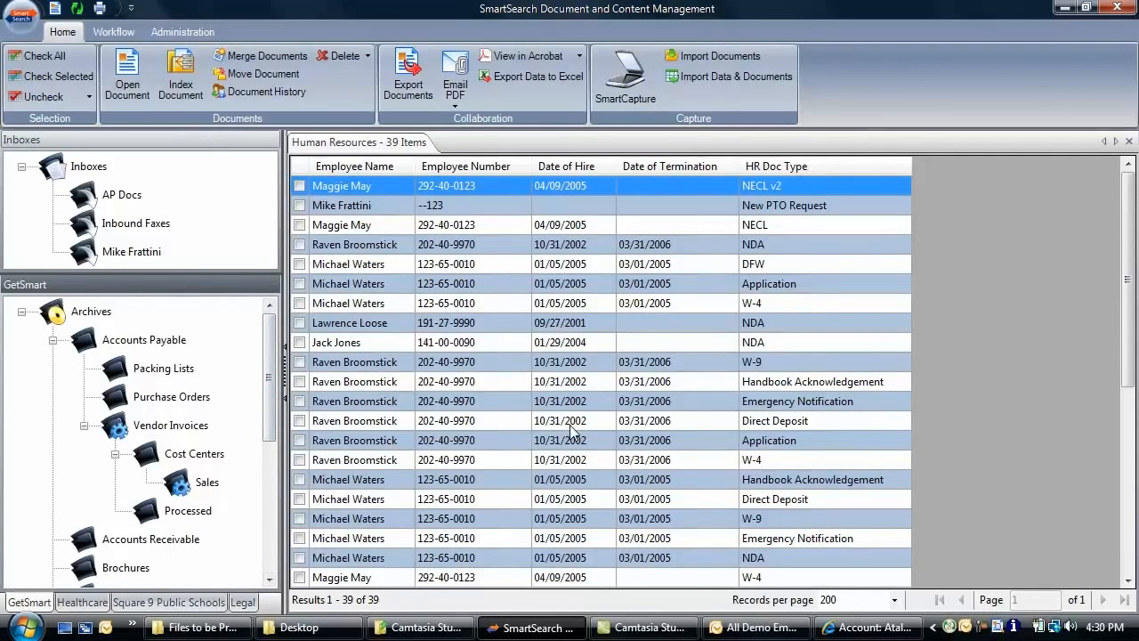
Drag the three atalasoft PDFs from Files to be Processed into the personal inbox
left_click(227, 633)
left_click_drag(661, 58, 719, 99)
left_click_drag(673, 305, 127, 258)
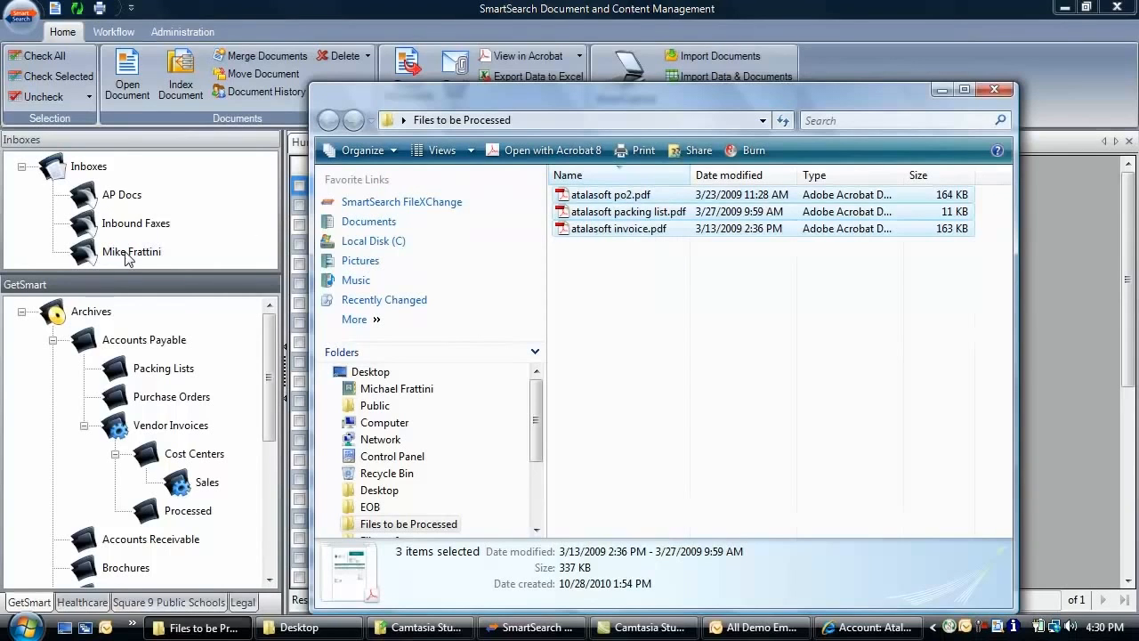
left_click(125, 253)
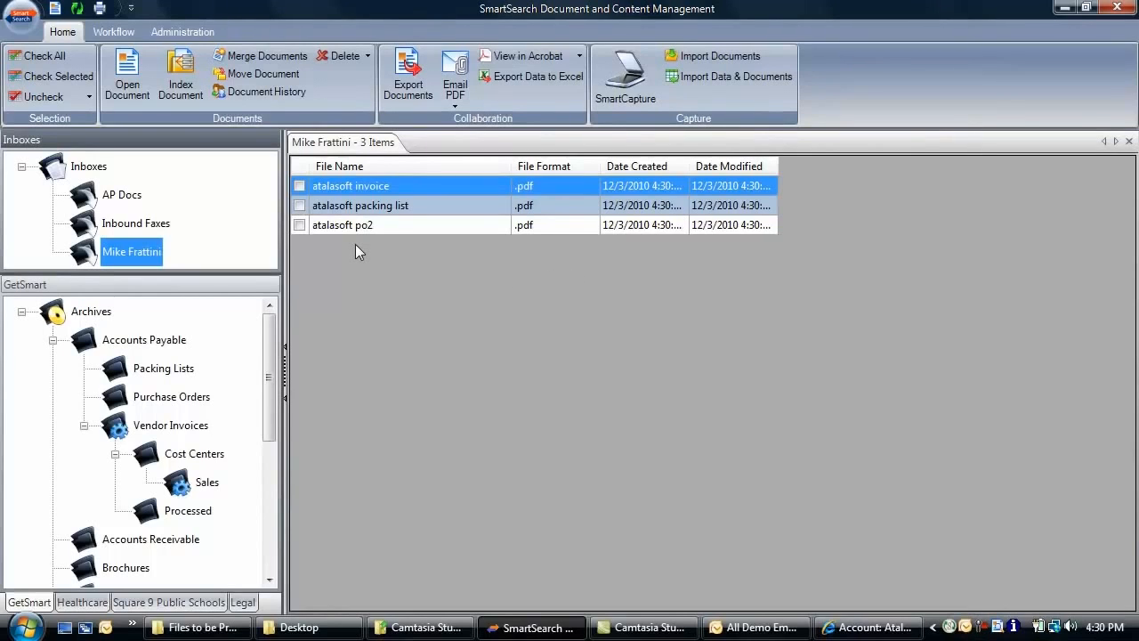
Sort the inbox by file name and index all three atalasoft files into Accounts Payable > Purchase Orders
left_click(361, 165)
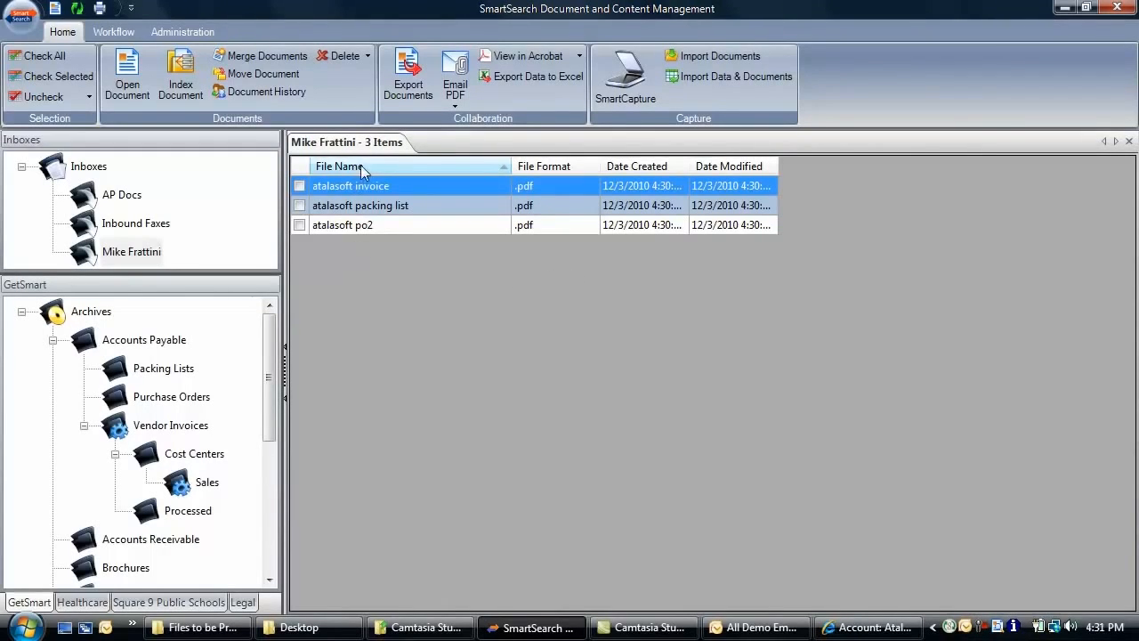
left_click(299, 185)
left_click(299, 205)
left_click(299, 224)
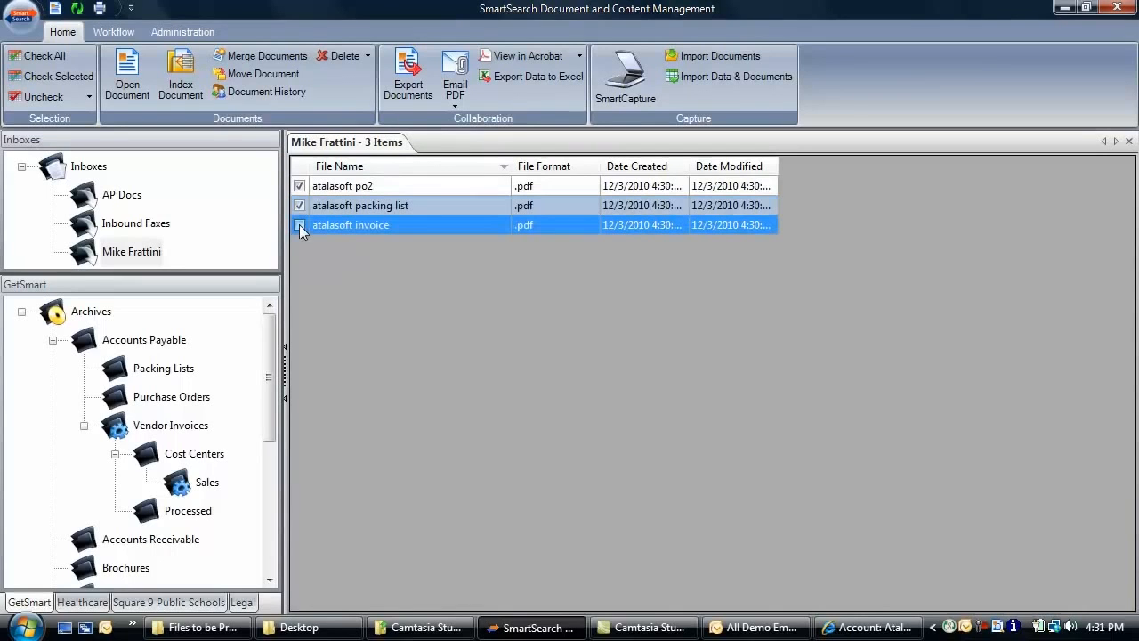
left_click(188, 92)
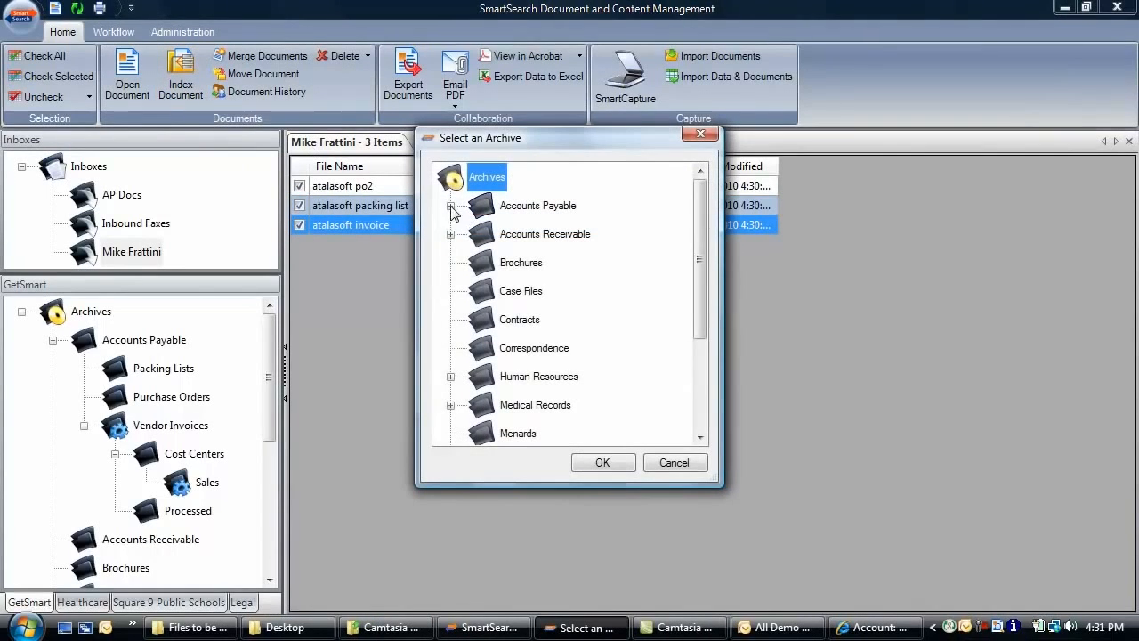
left_click(450, 206)
left_click(552, 265)
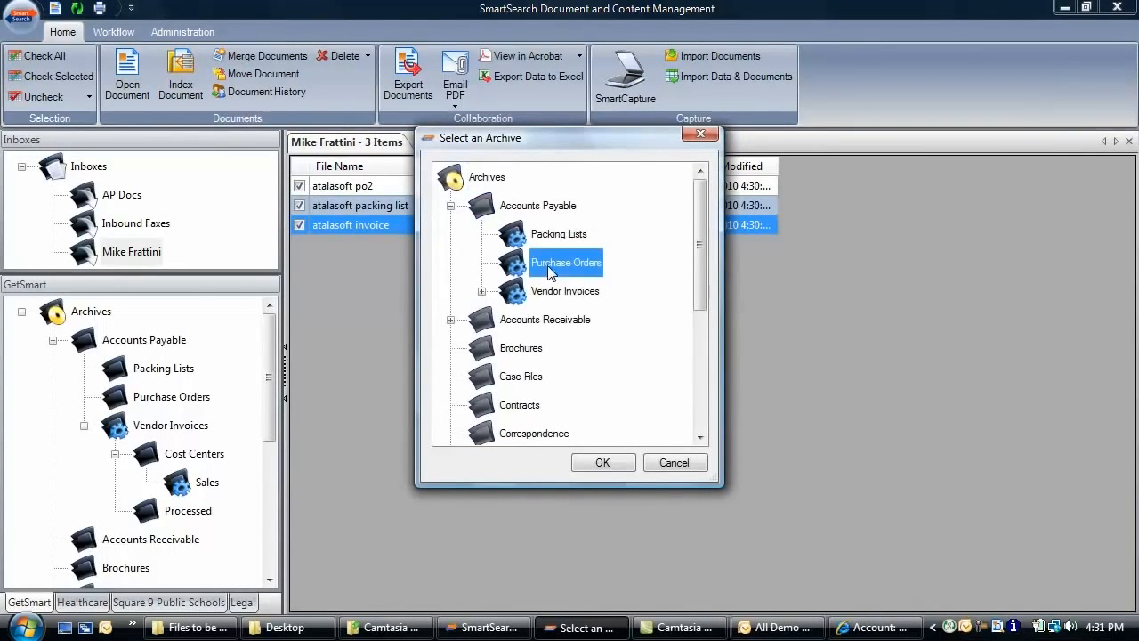
left_click(600, 462)
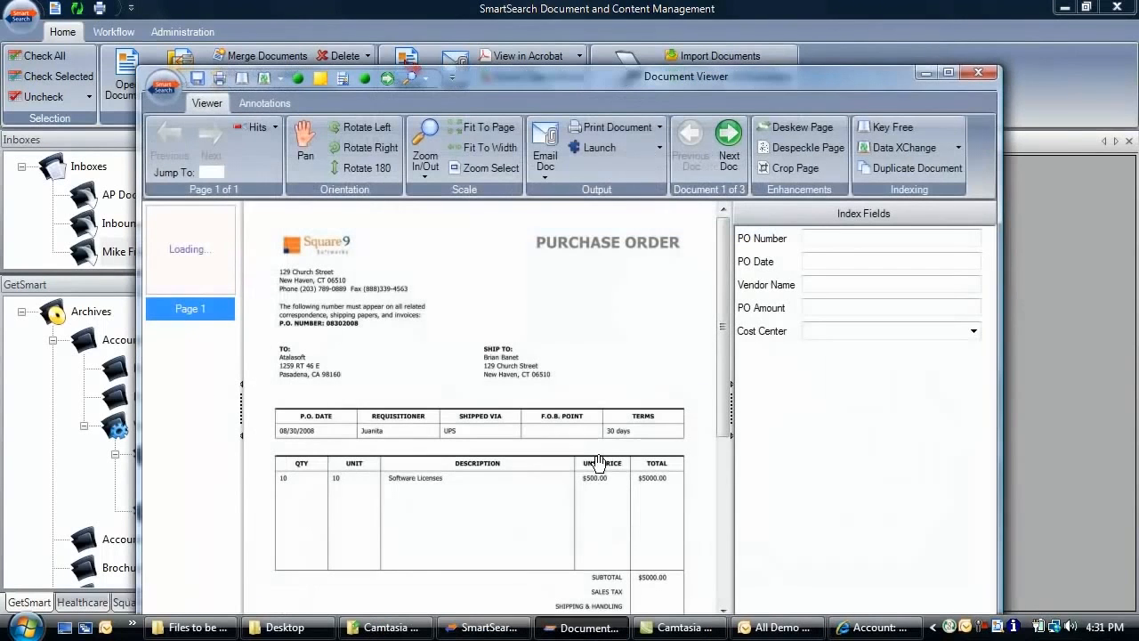
Fill the PO fields: 08302008, 08/30/2008, Atalasoft, $5000.00, cost center Sales
double_click(643, 77)
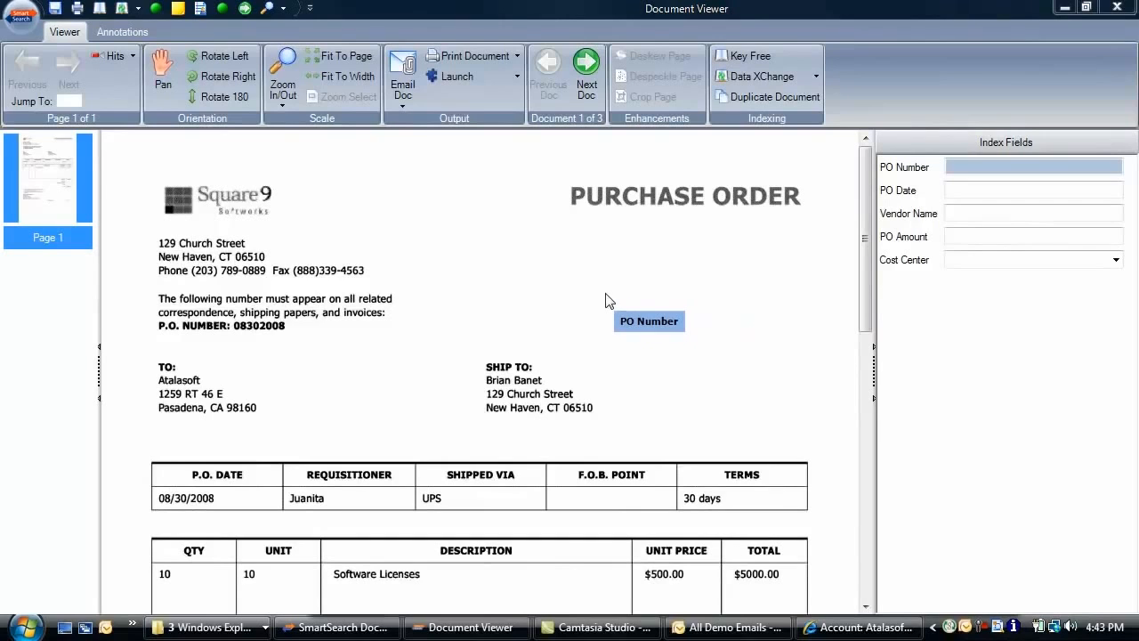
left_click(268, 331)
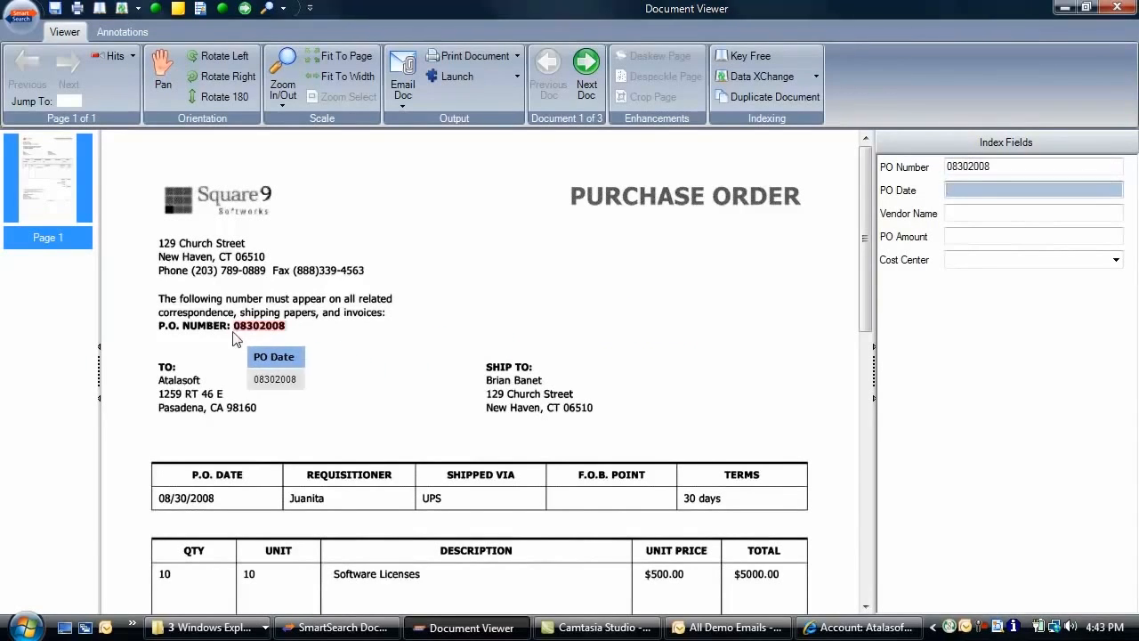
left_click(192, 499)
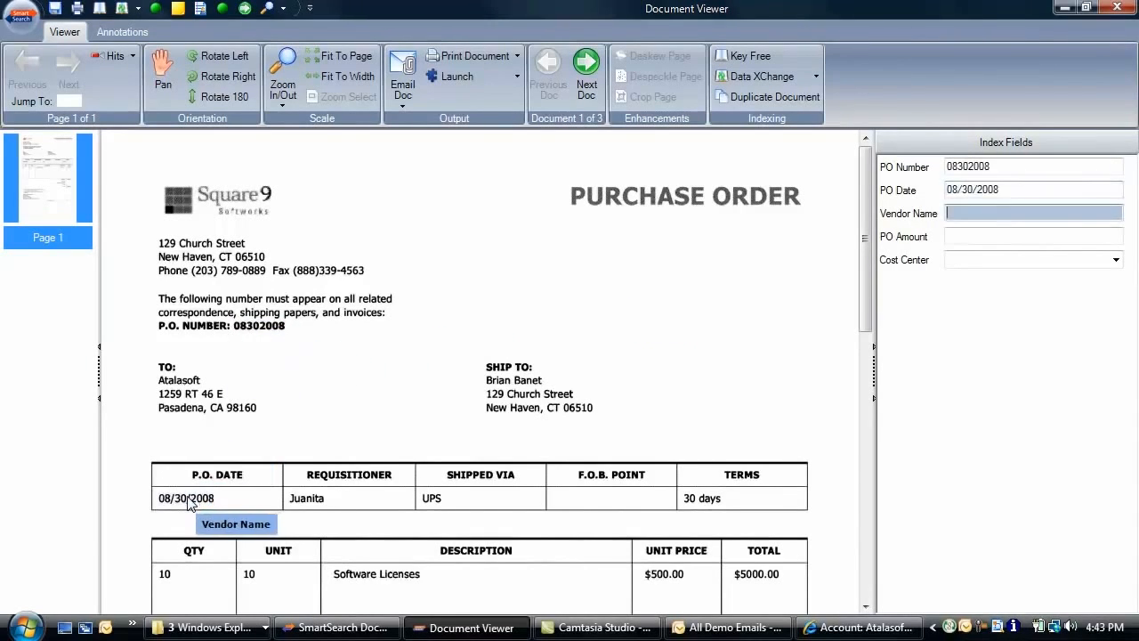
left_click(179, 381)
left_click(763, 574)
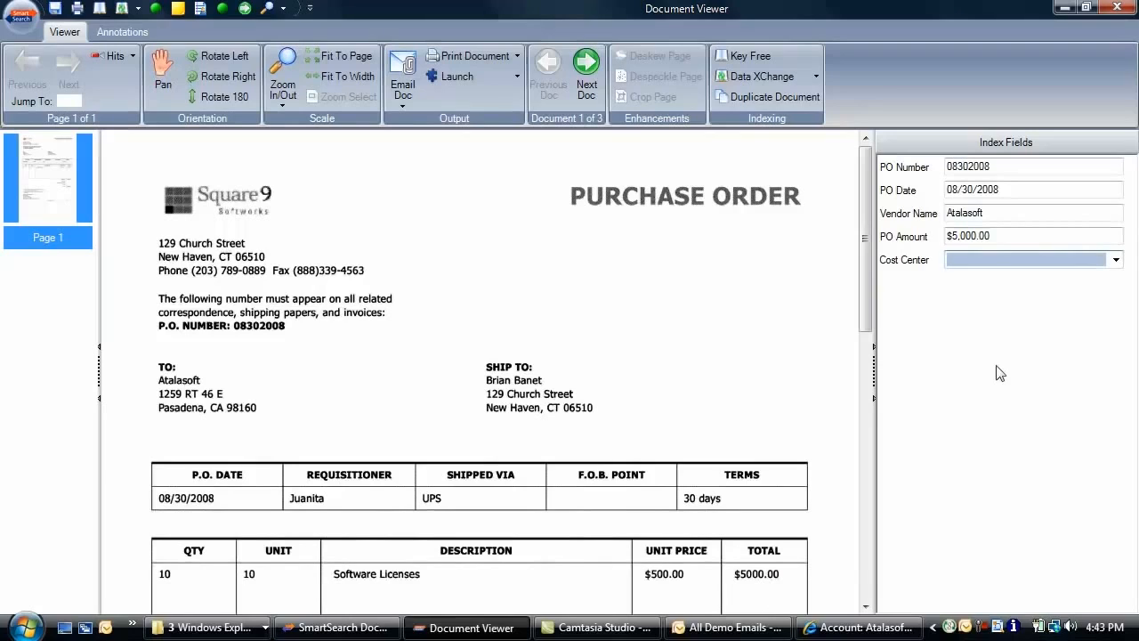
left_click(1117, 260)
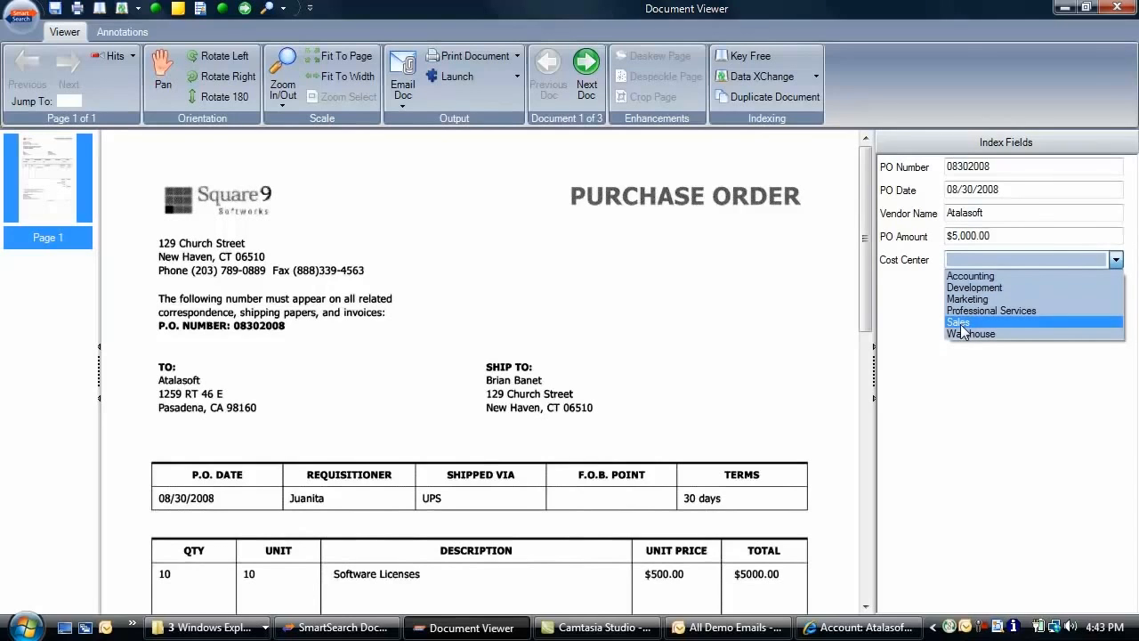
left_click(960, 323)
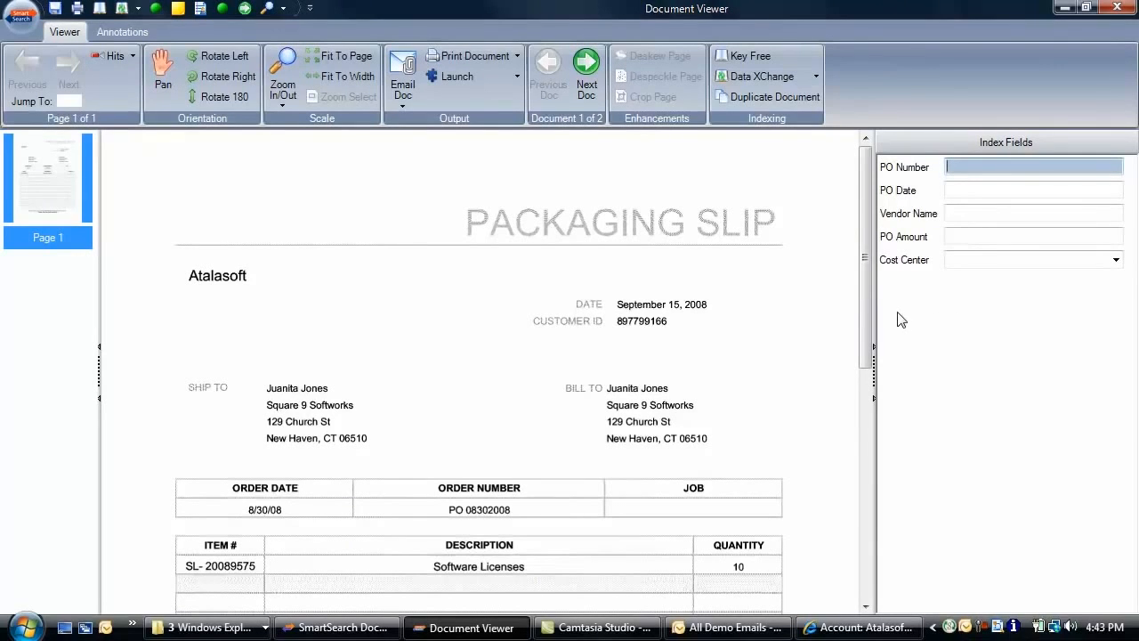
Switch the packing slip to the Packing Lists archive and set PO Number 08302008
left_click(22, 16)
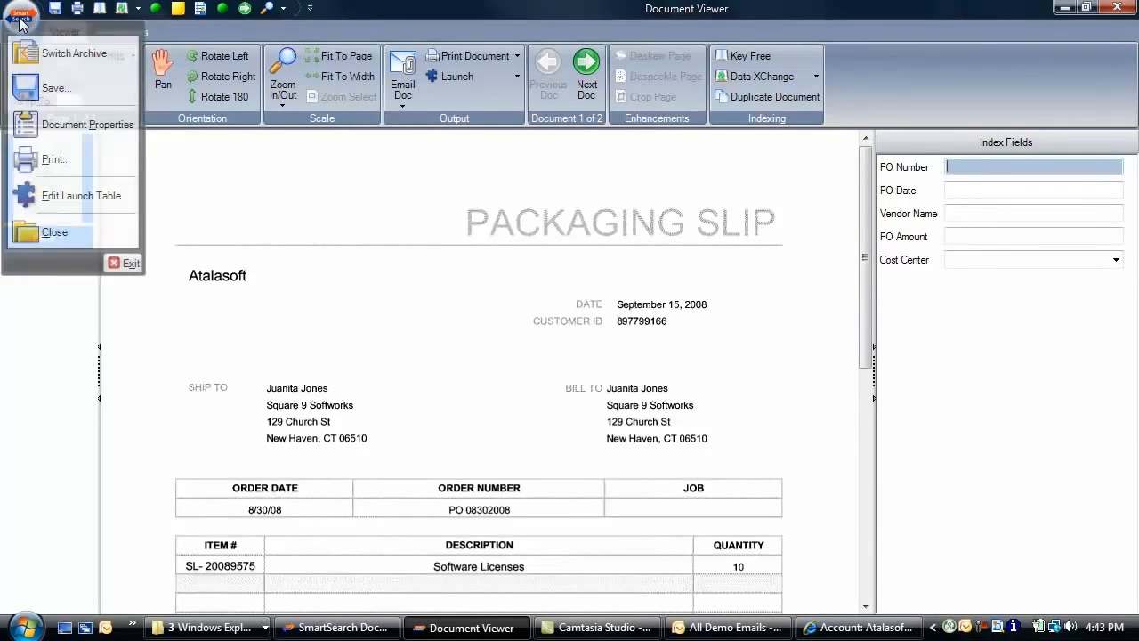
left_click(70, 51)
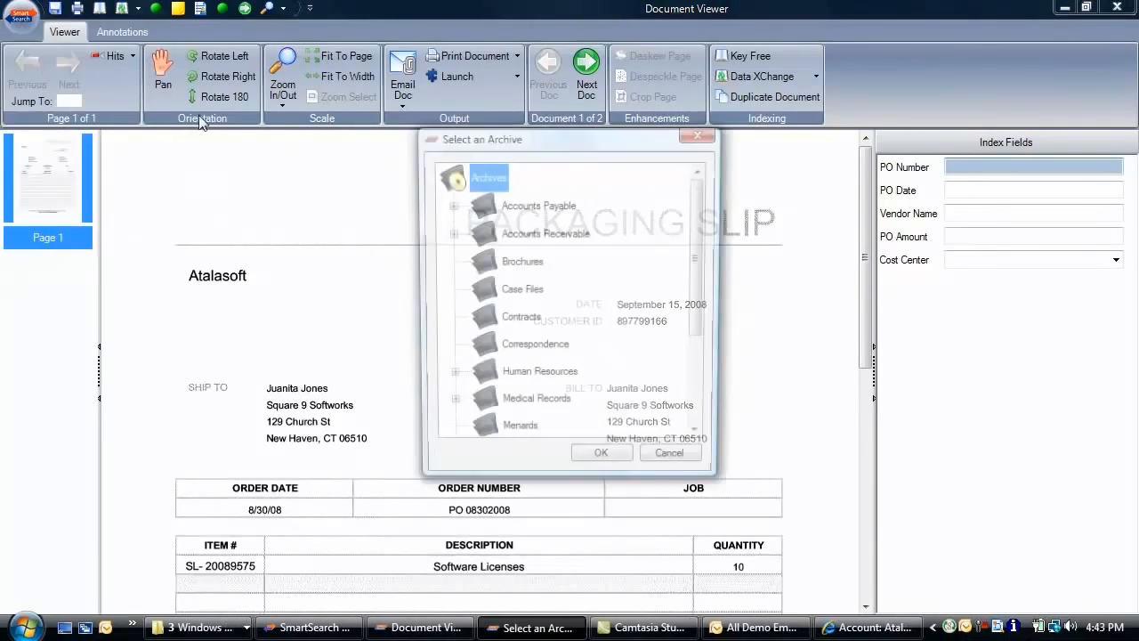
left_click(451, 206)
left_click(553, 236)
left_click(612, 459)
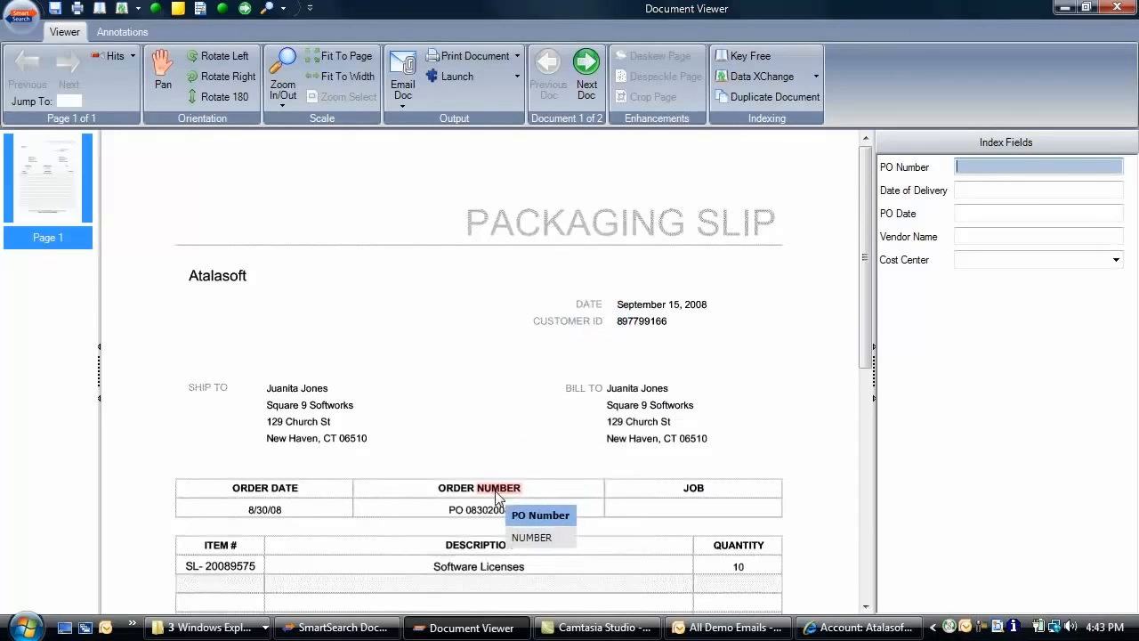
left_click(488, 517)
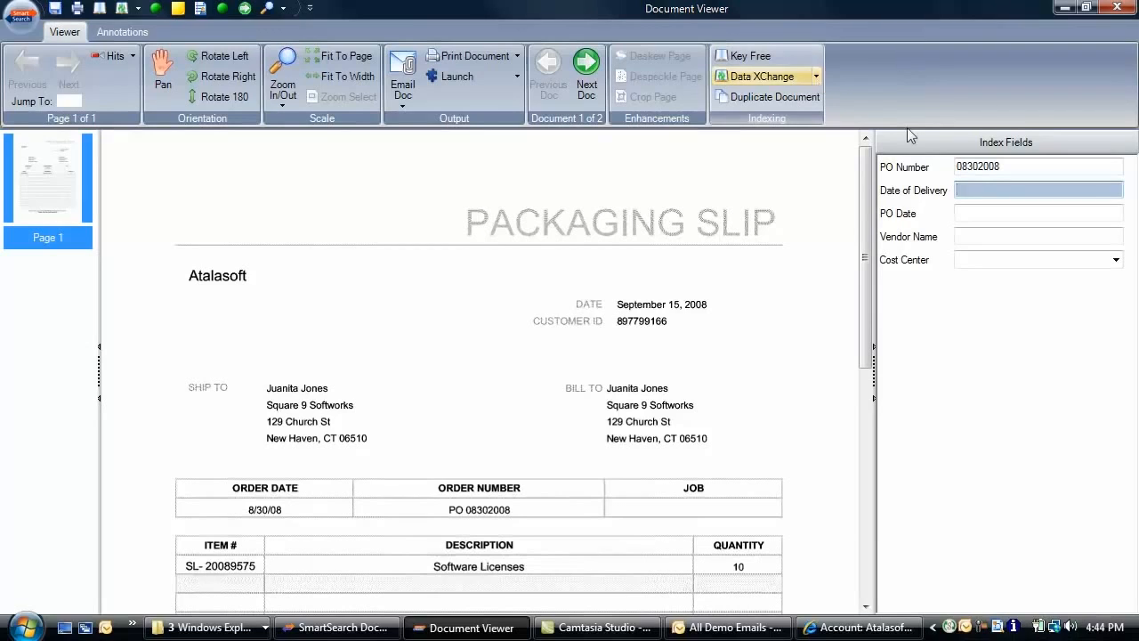
Pull the PO's date, vendor and cost center via Data XChange Internal, capture delivery date 09/15/2008, and save
left_click(817, 78)
left_click(766, 96)
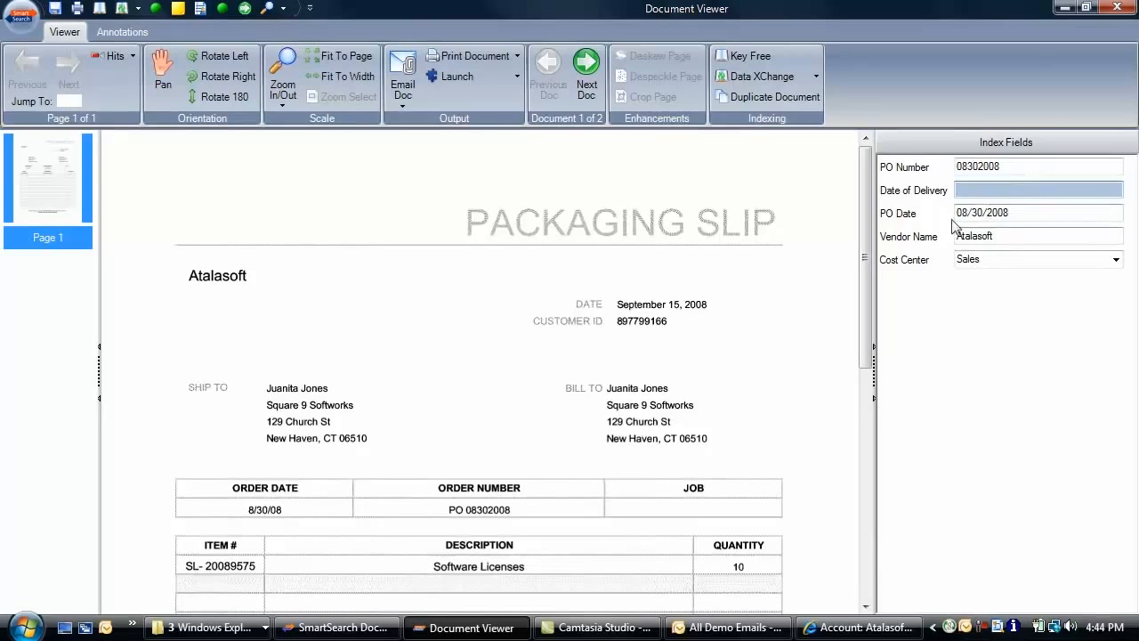
left_click_drag(617, 305, 693, 310)
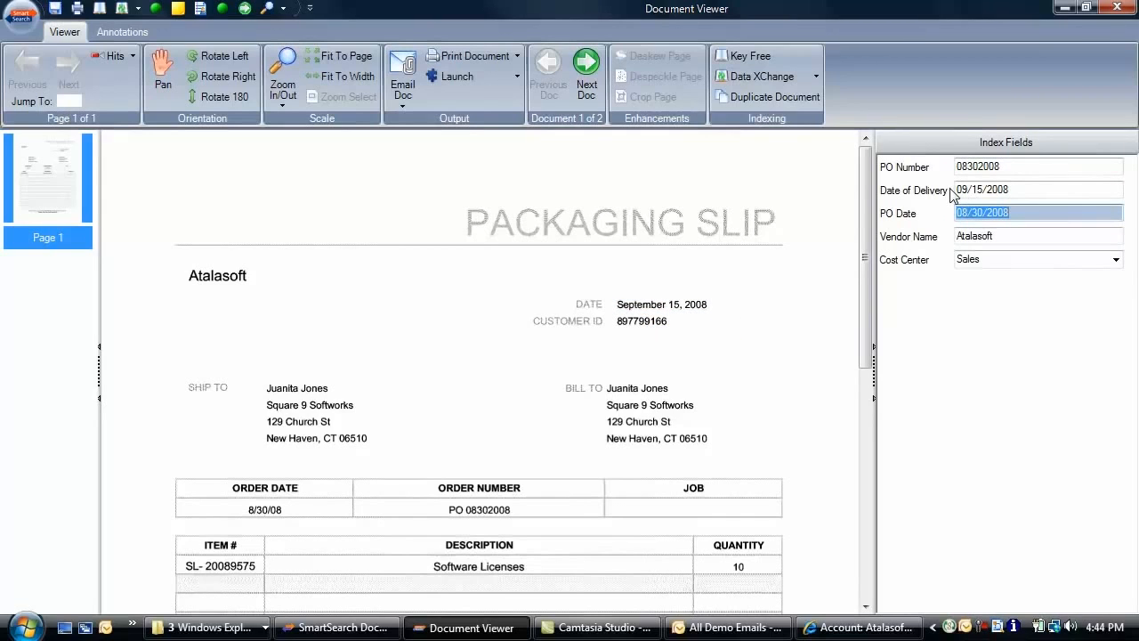
left_click(586, 69)
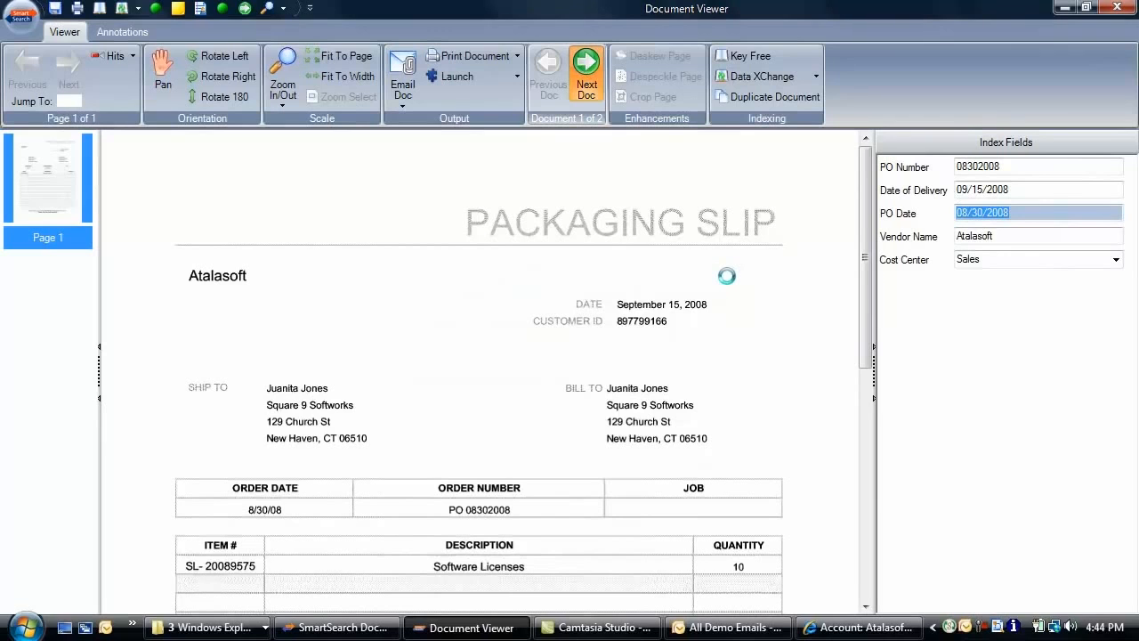
Begin switching the invoice's archive, selecting Accounts Payable
left_click(21, 15)
left_click(49, 51)
left_click(558, 206)
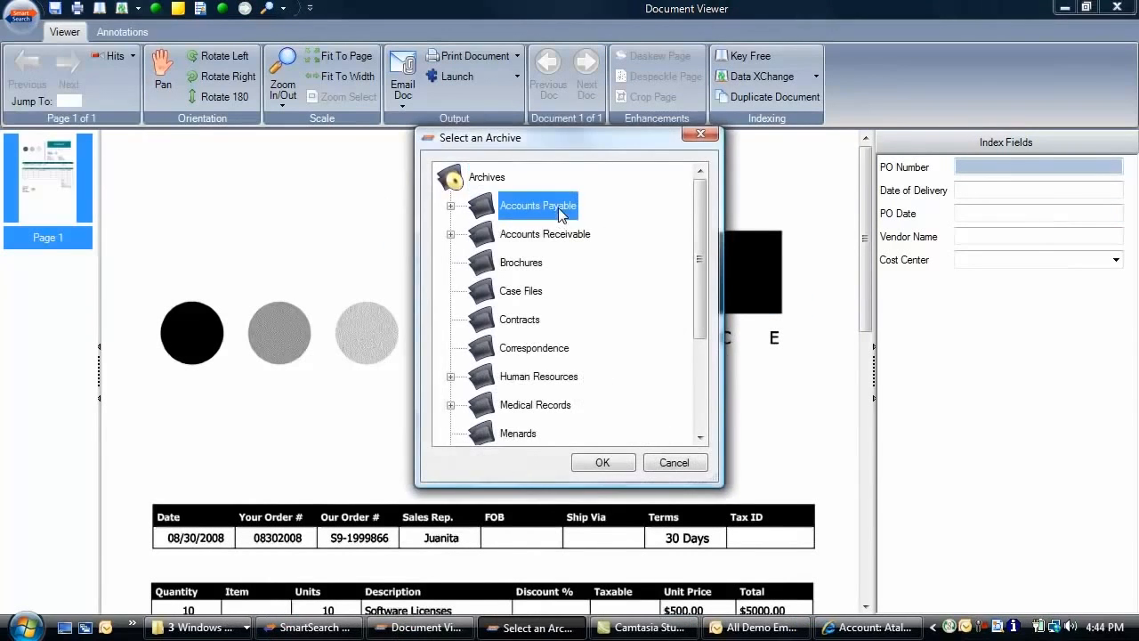
File the invoice under Accounts Payable > Vendor Invoices
double_click(558, 206)
left_click(570, 298)
left_click(609, 463)
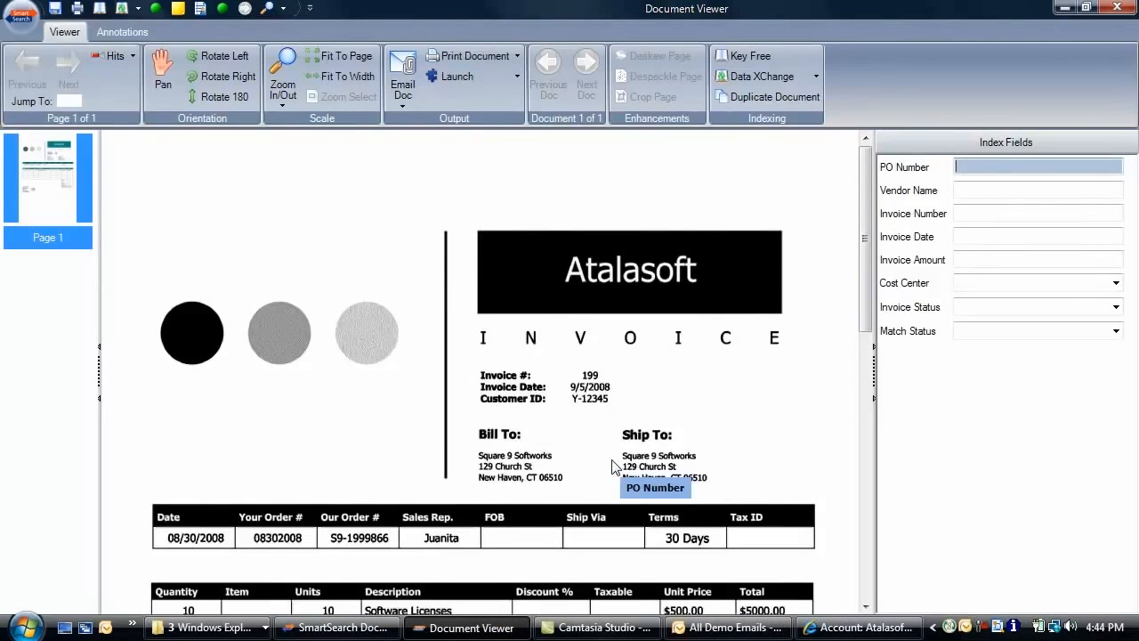
Fill PO 08302008, Atalasoft, invoice 199, 09/05/2008, $5,000.00, cost center Sales, then close the viewer
left_click(283, 538)
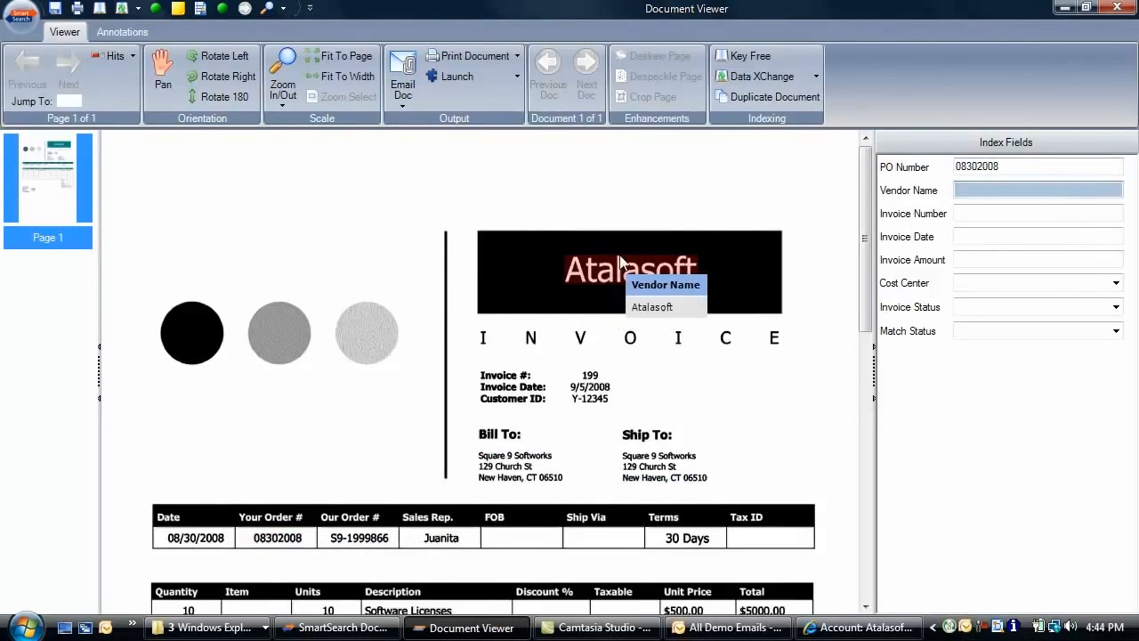
left_click(620, 263)
left_click(590, 379)
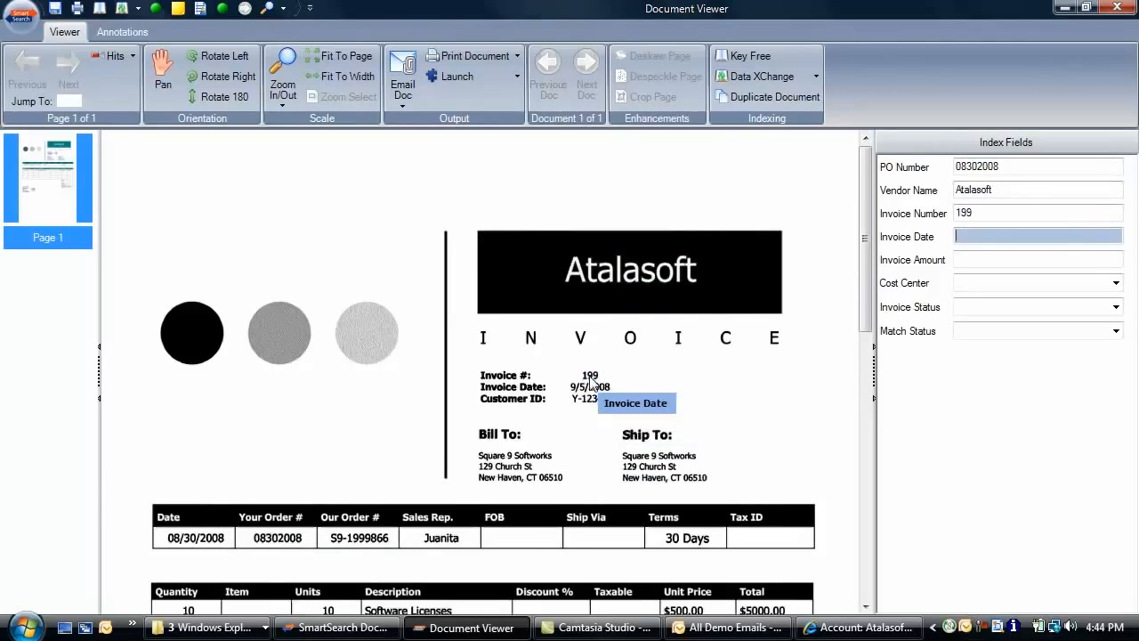
left_click(590, 387)
left_click(761, 610)
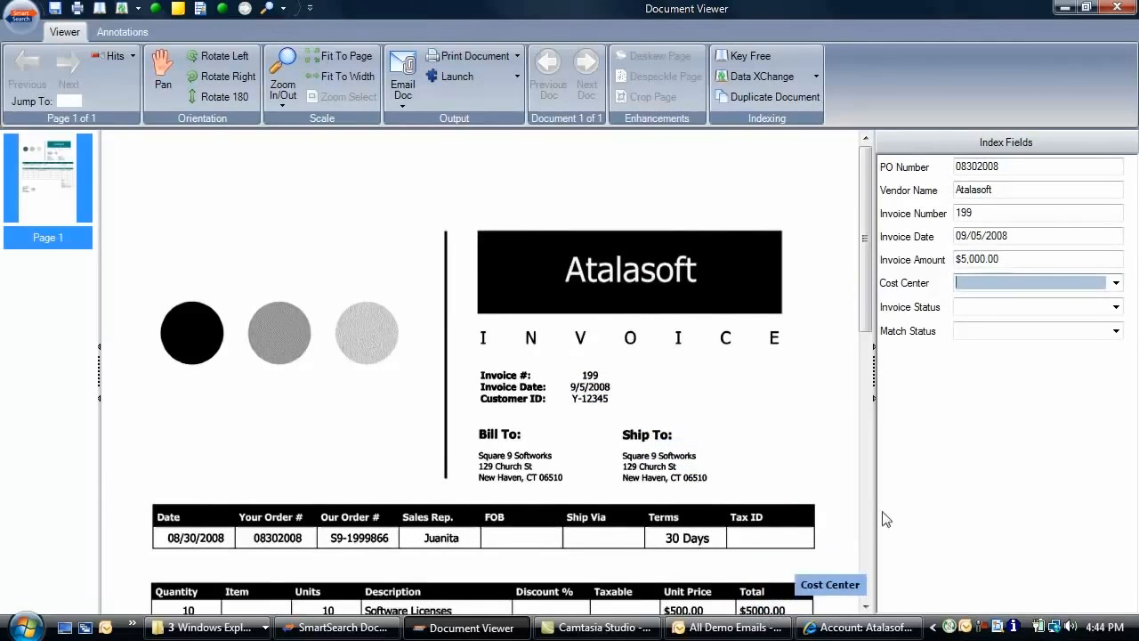
left_click(1115, 283)
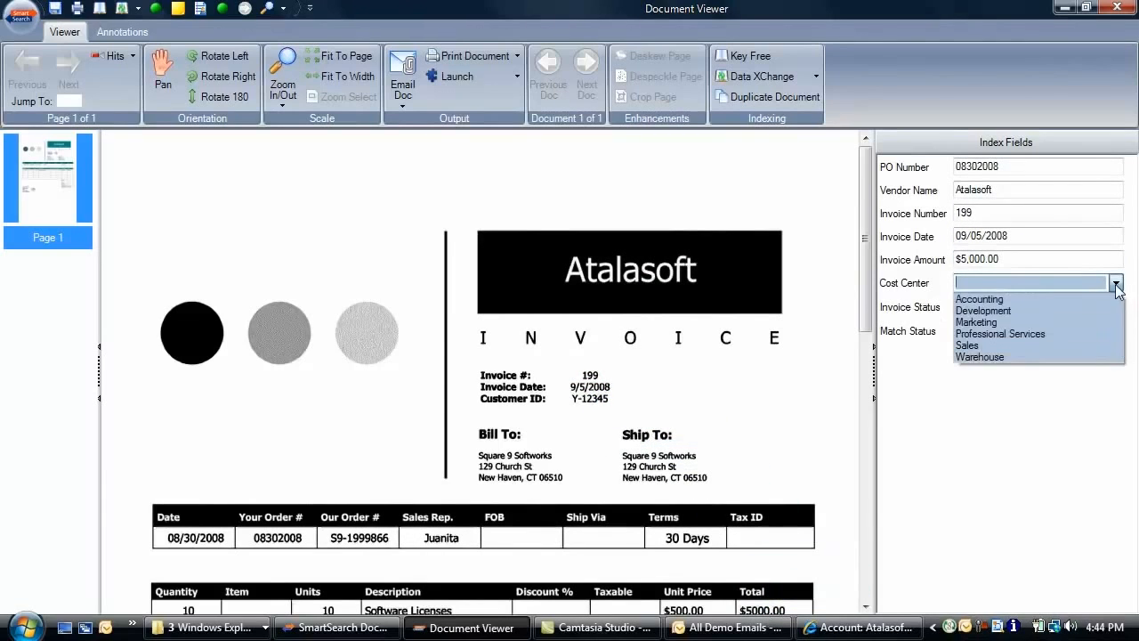
left_click(986, 346)
left_click(1116, 8)
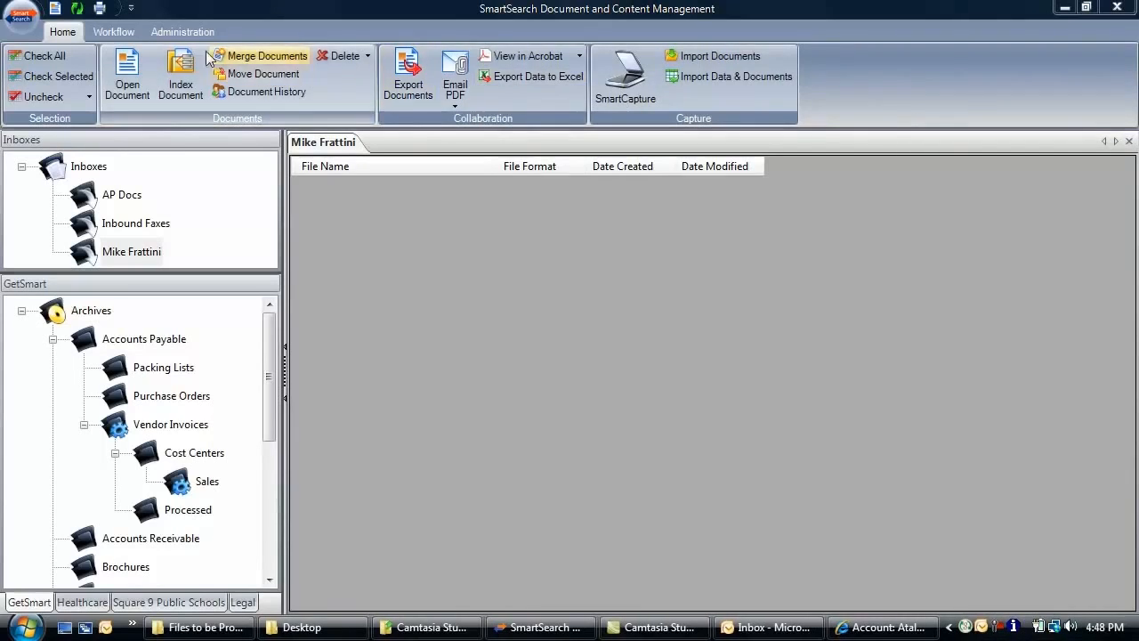
left_click(123, 34)
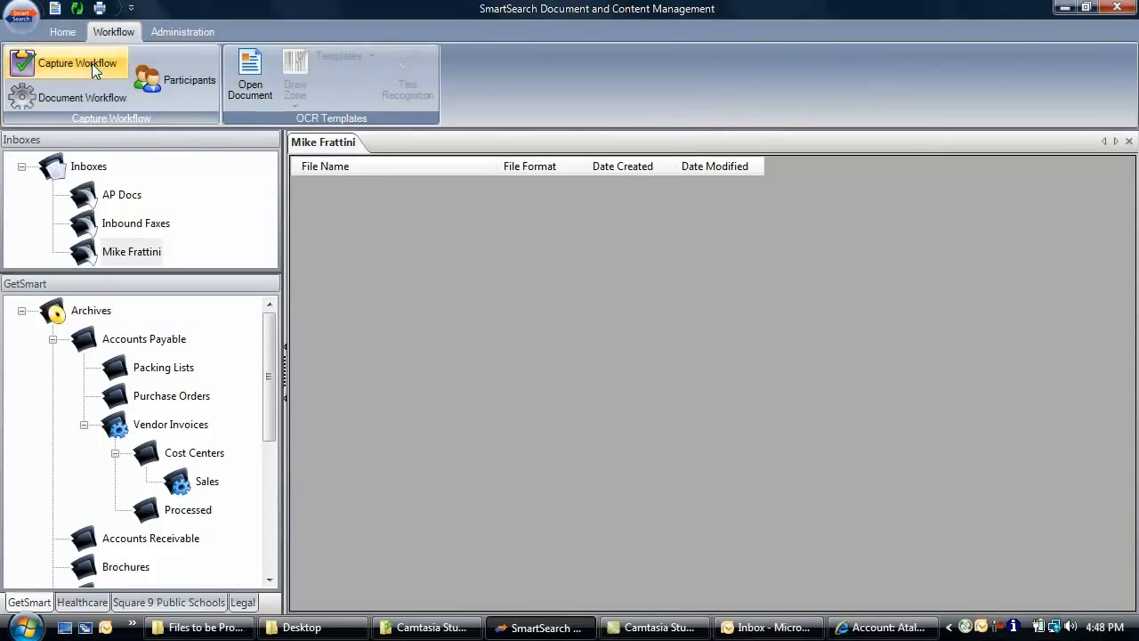
left_click(92, 64)
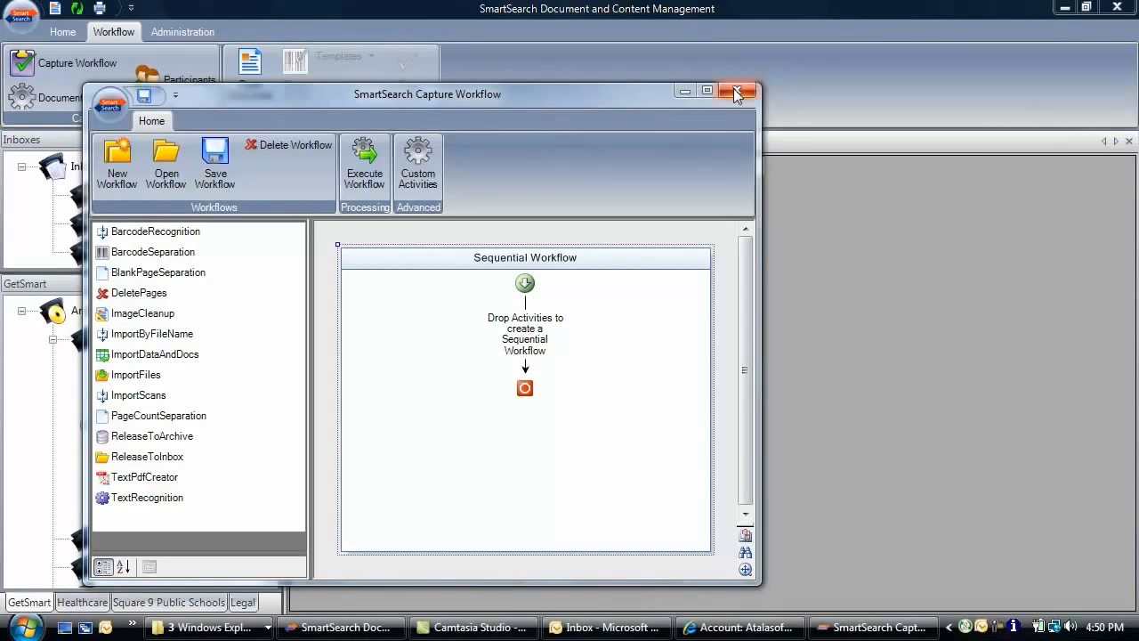
left_click(735, 92)
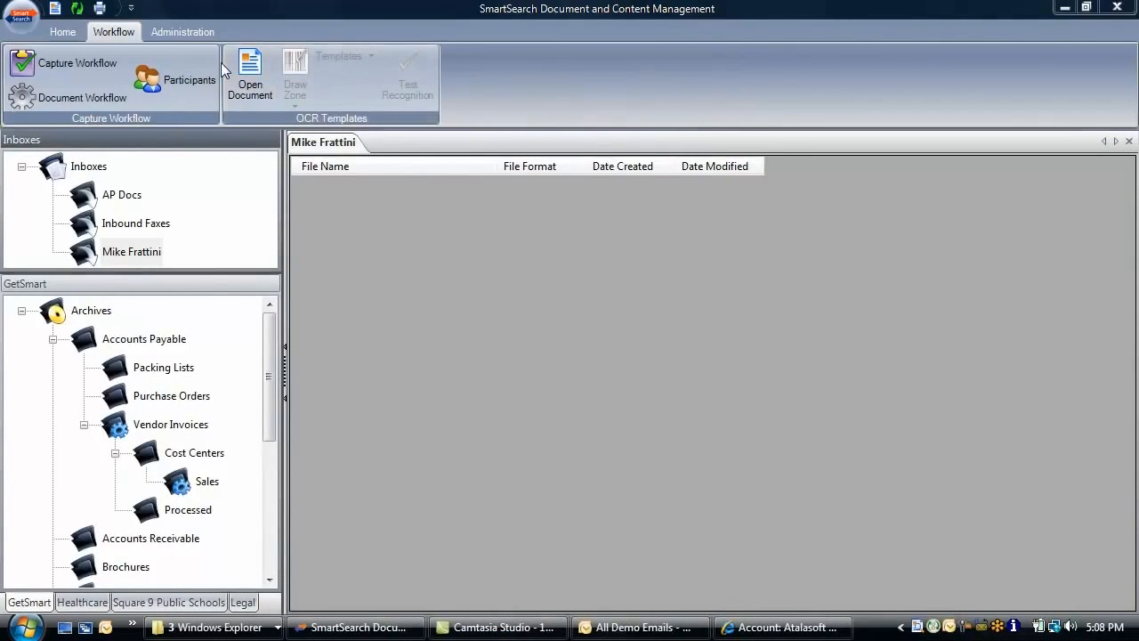
Search Purchase Orders by PO Number 08302008 and open the resulting Atalasoft order
left_click(63, 32)
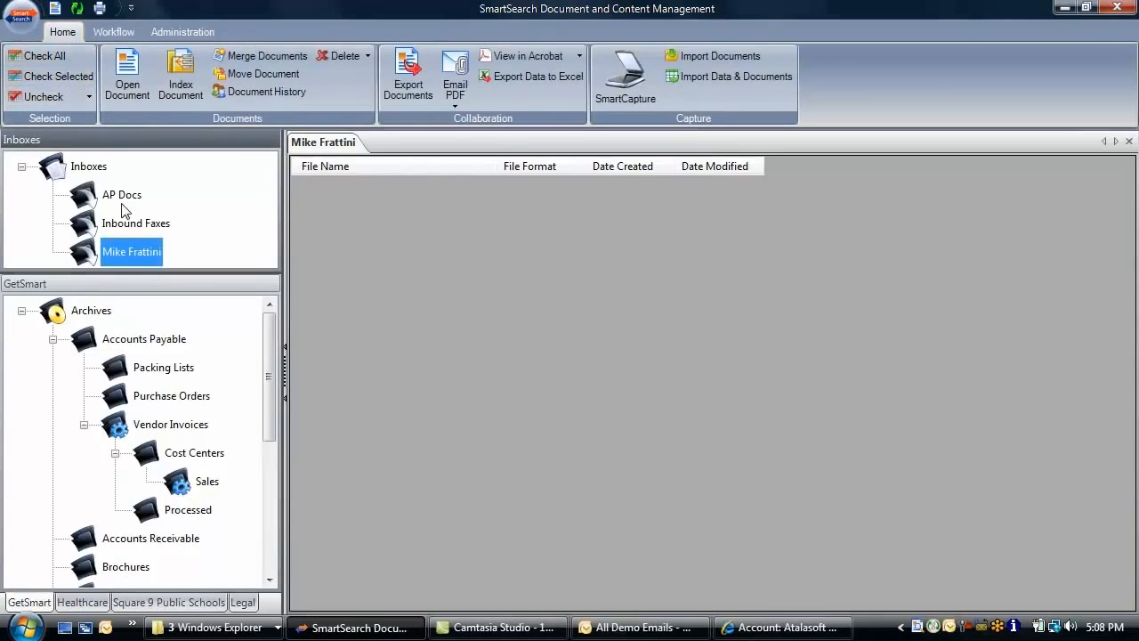
left_click(164, 405)
right_click(165, 405)
mouse_move(214, 415)
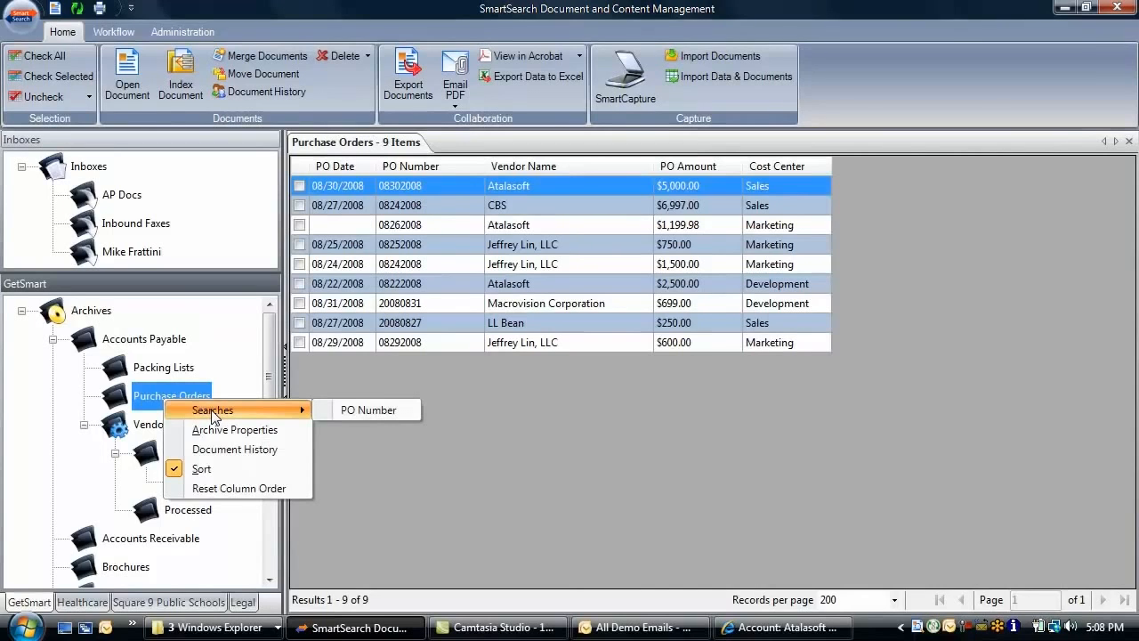
left_click(365, 415)
type("0")
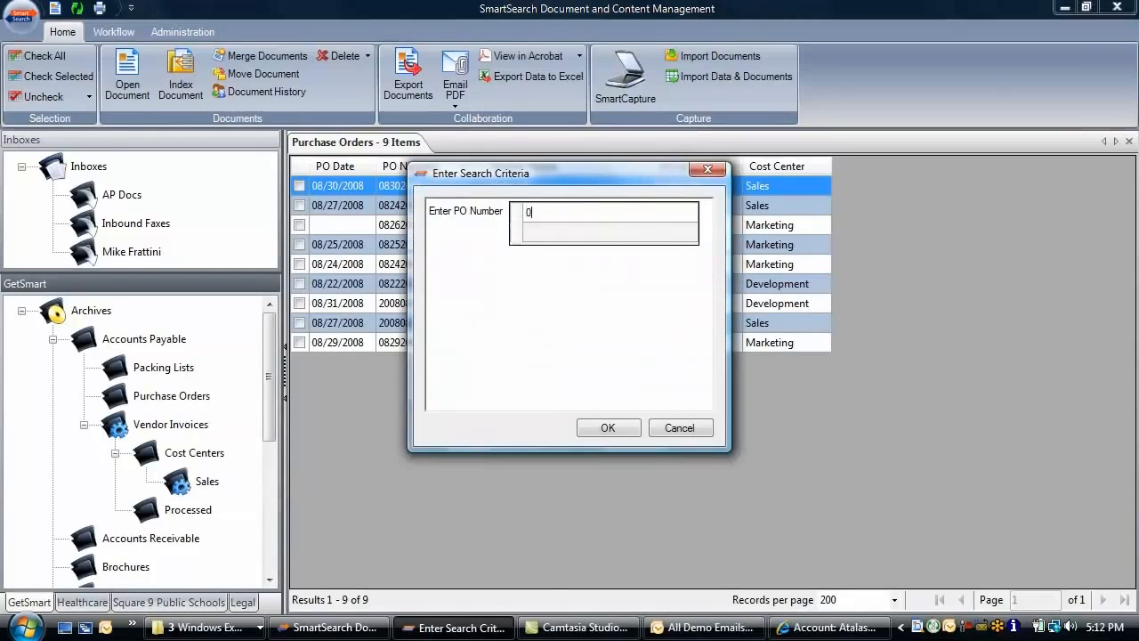
type("8302008")
left_click(608, 428)
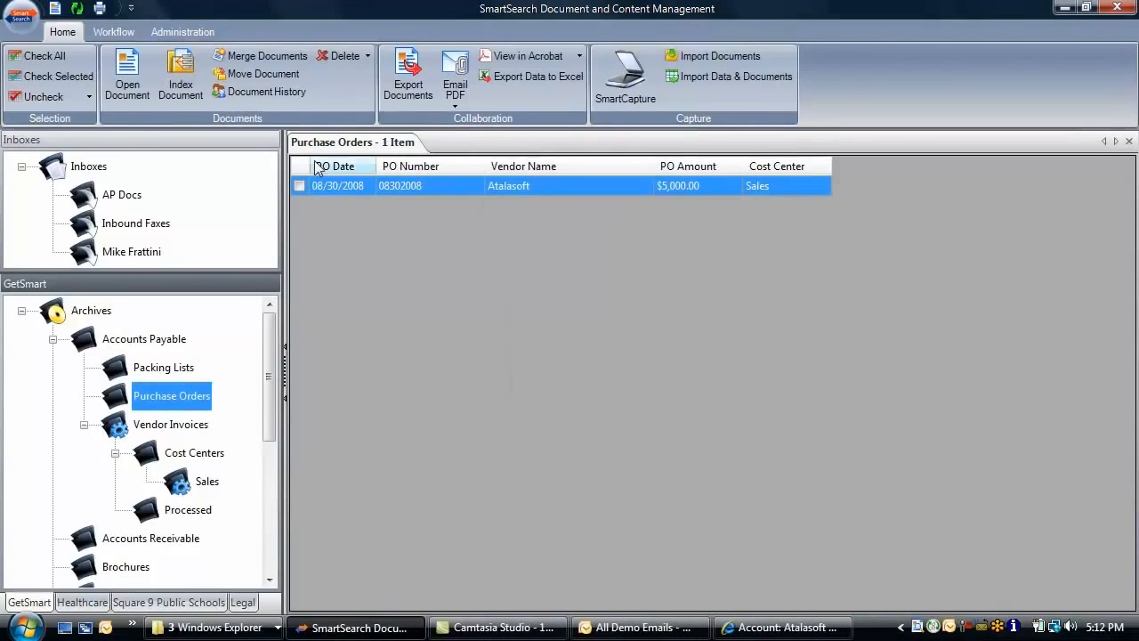
left_click(414, 166)
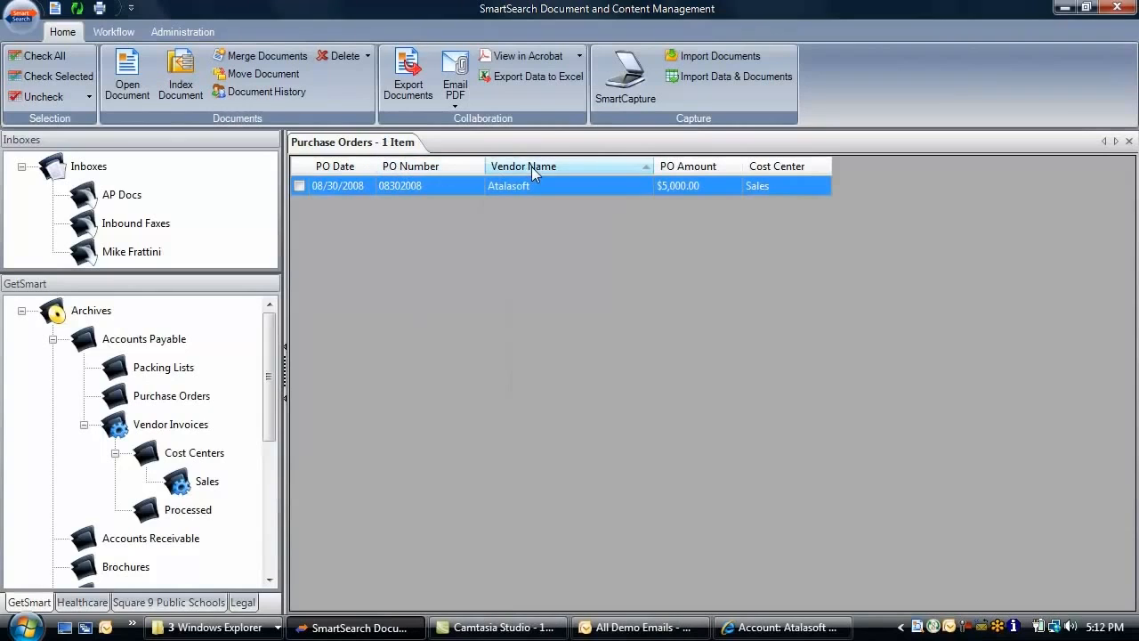
double_click(483, 186)
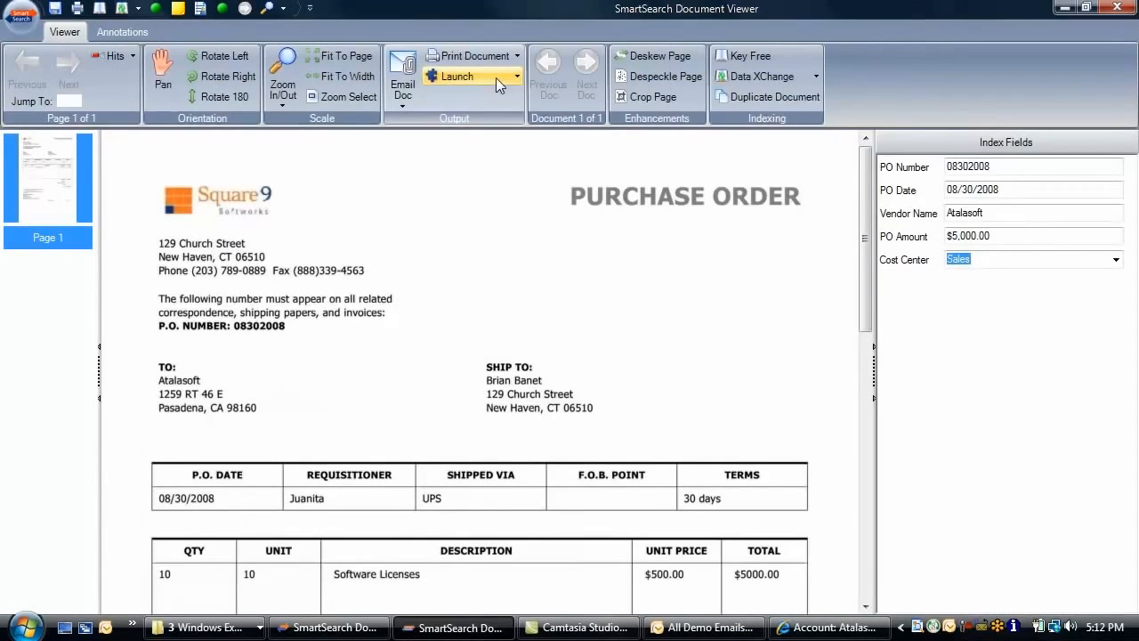
Highlight the P.O. Date row, redact the Unit Price and Total, and add a 'please review' note
left_click(122, 36)
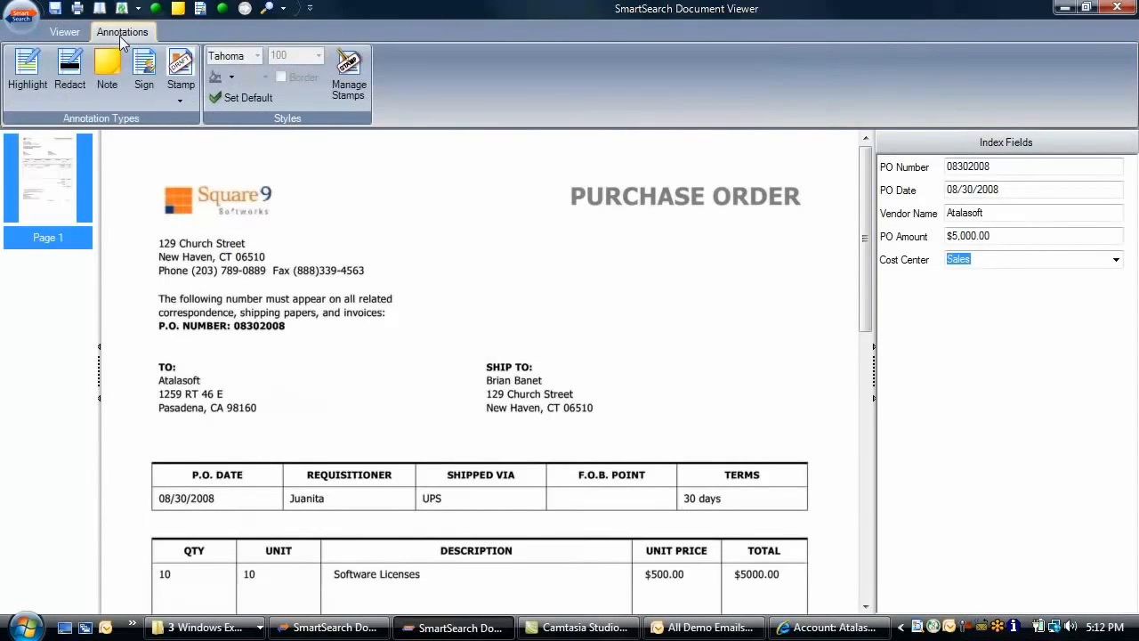
mouse_move(162, 498)
left_mouse_down()
mouse_move(717, 501)
mouse_move(826, 518)
mouse_move(803, 516)
left_mouse_up()
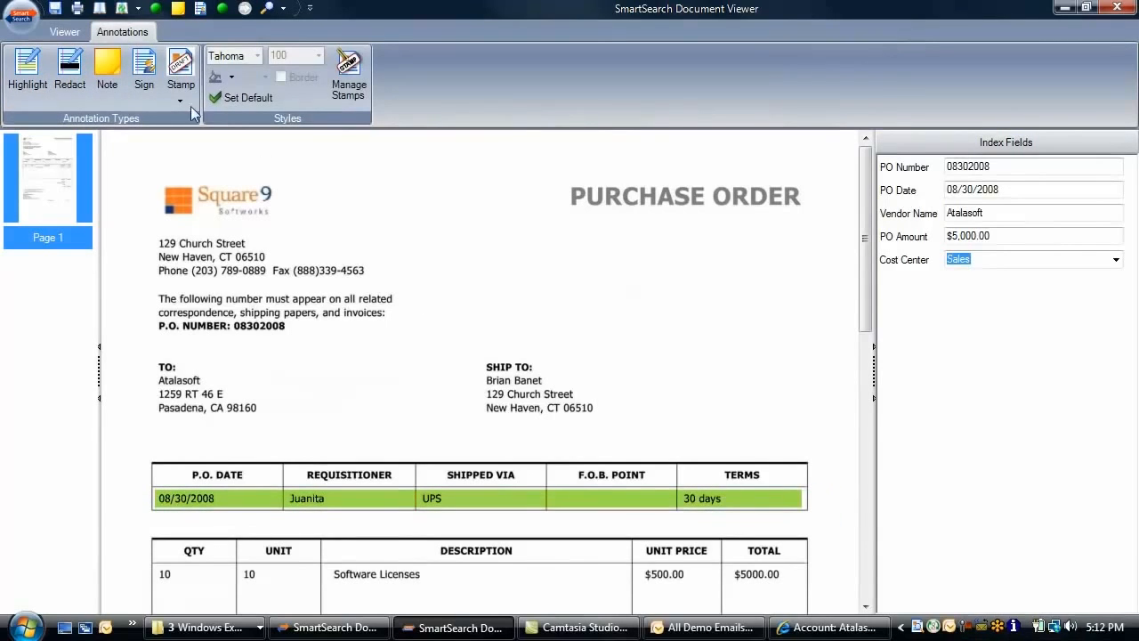
left_click(69, 75)
left_click_drag(637, 574, 799, 587)
left_click(107, 70)
left_click_drag(623, 243, 810, 407)
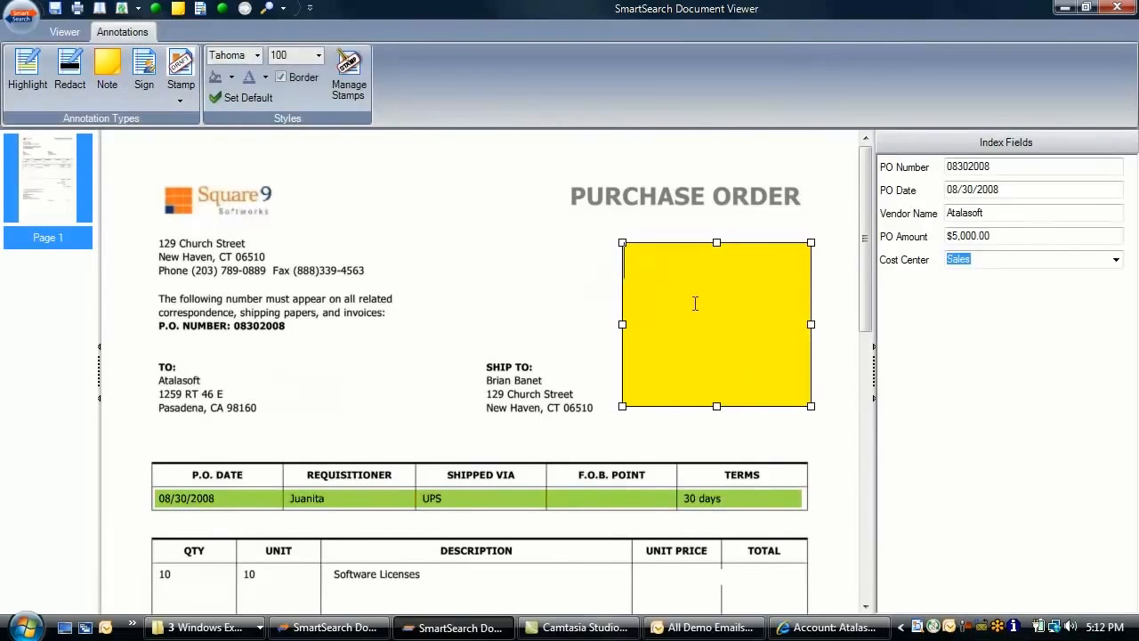
type("please review")
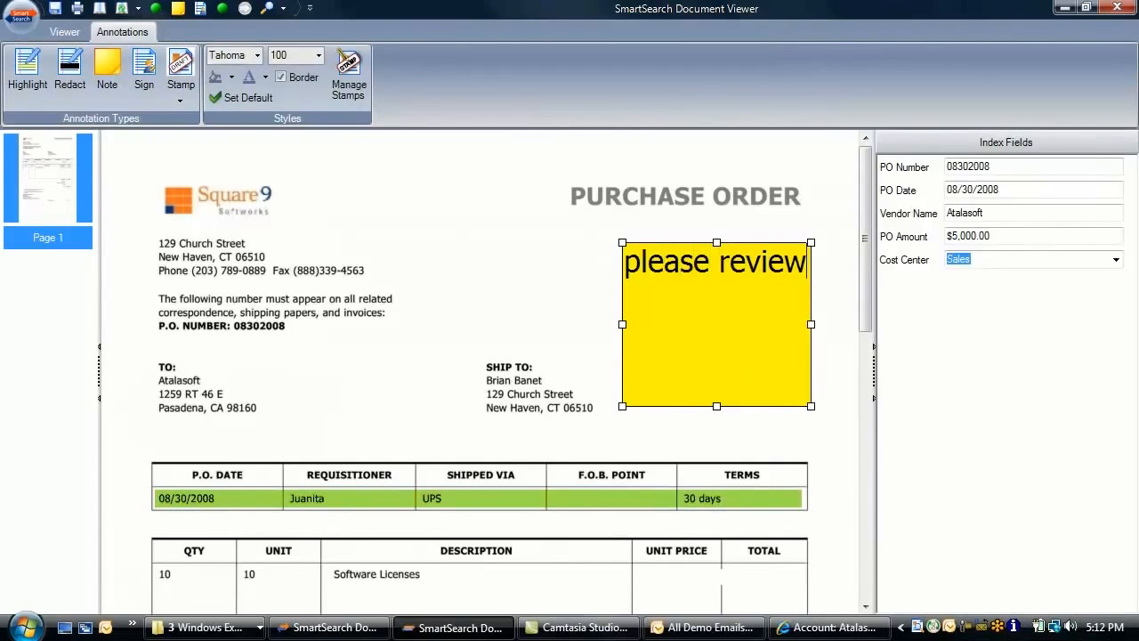
left_click(143, 71)
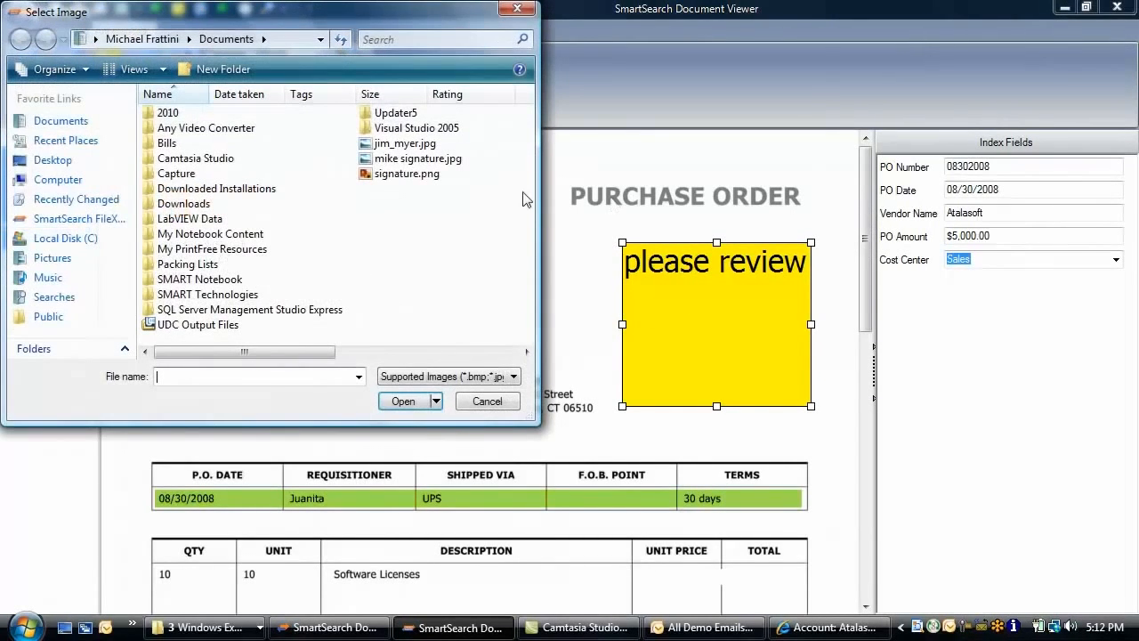
double_click(422, 165)
left_click_drag(864, 222, 864, 472)
mouse_move(477, 341)
left_mouse_down()
mouse_move(516, 374)
mouse_move(674, 393)
left_mouse_up()
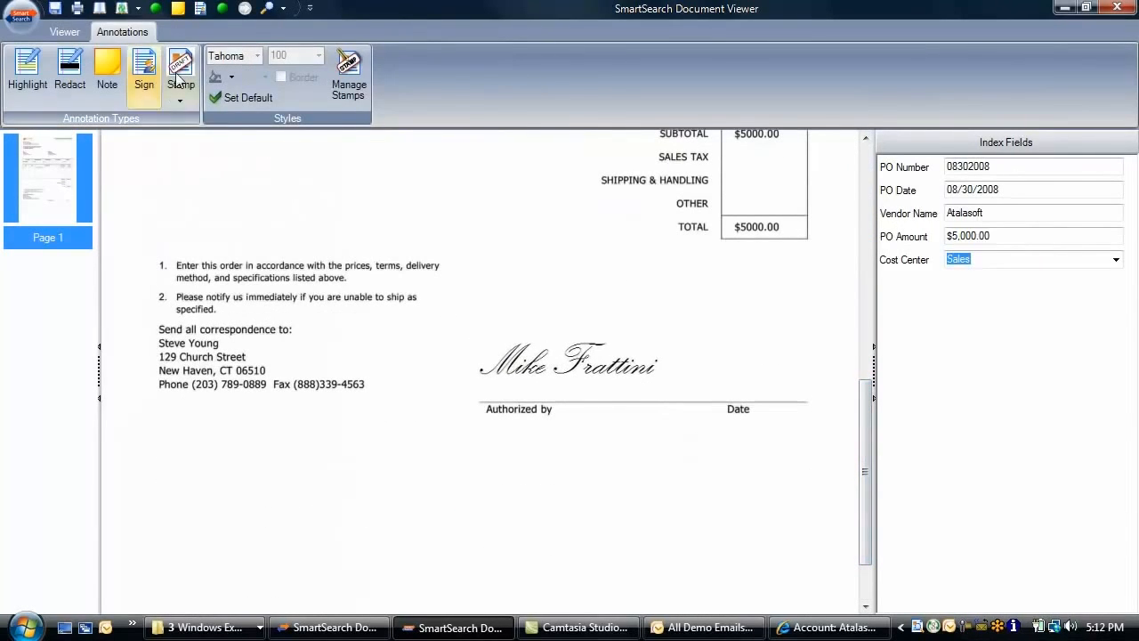
left_click(187, 75)
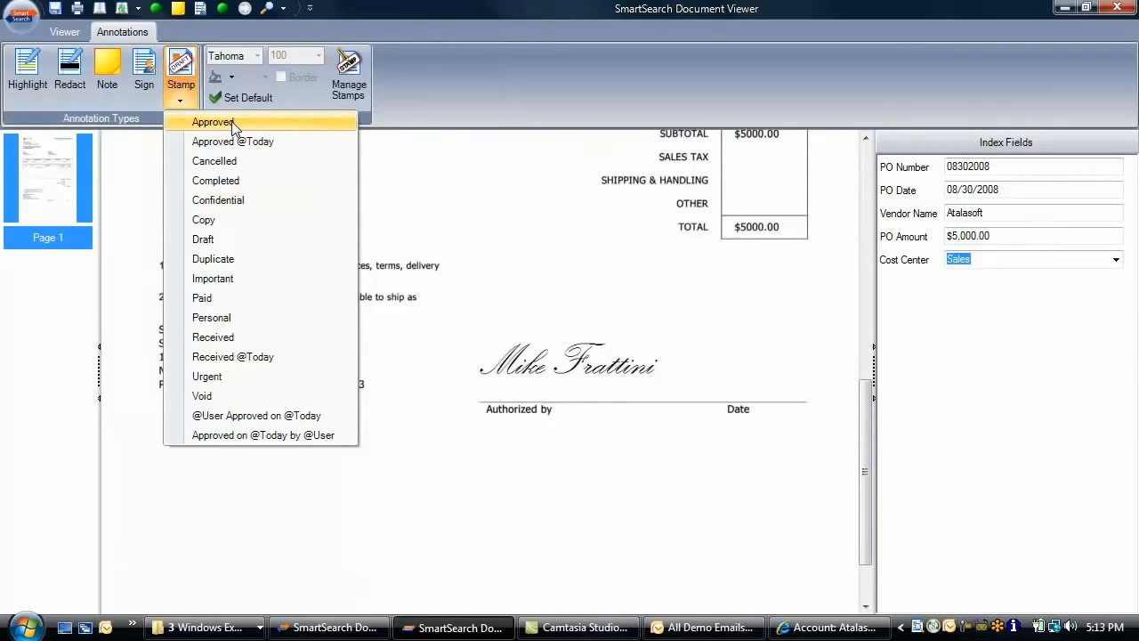
left_click(265, 434)
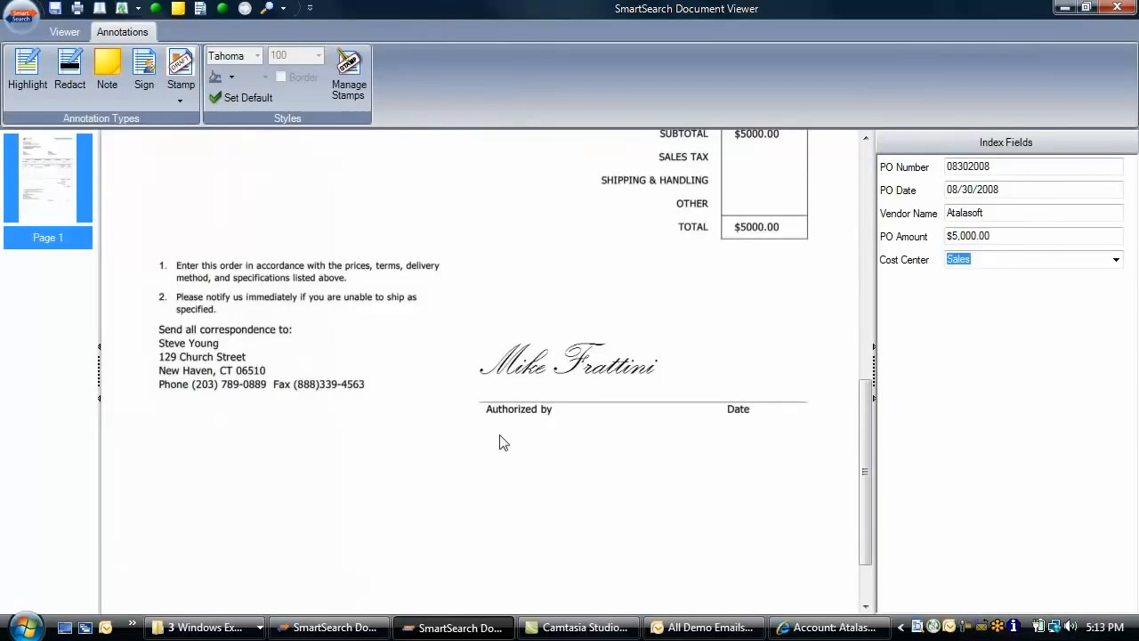
left_click_drag(502, 443, 836, 474)
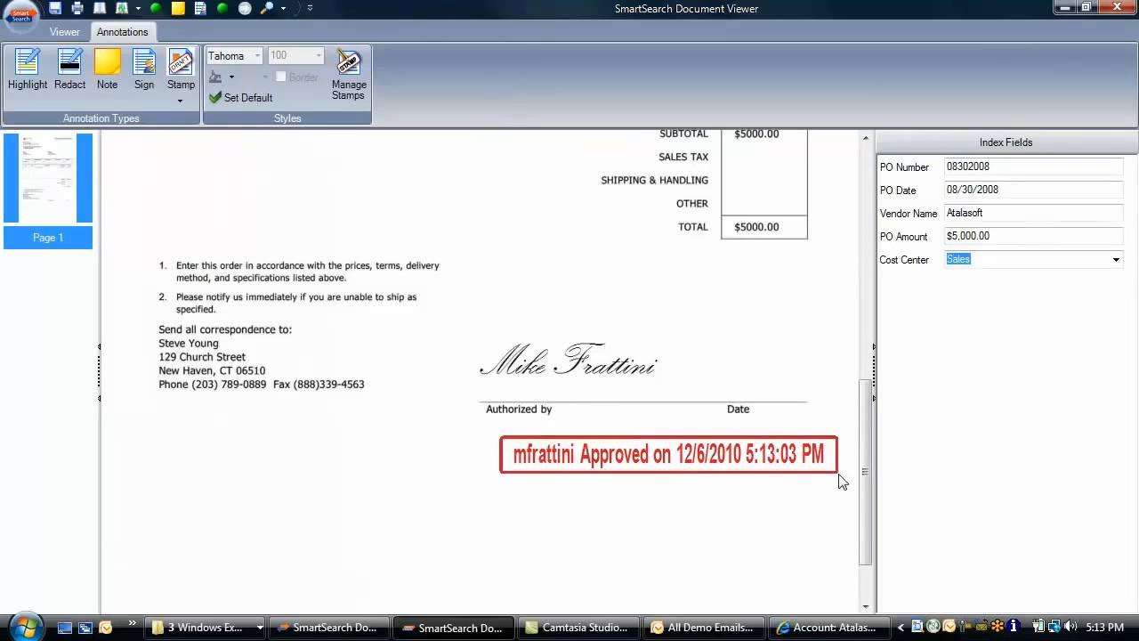
Show the Email Doc > No Annotations naming submenu for the purchase order
left_click(62, 32)
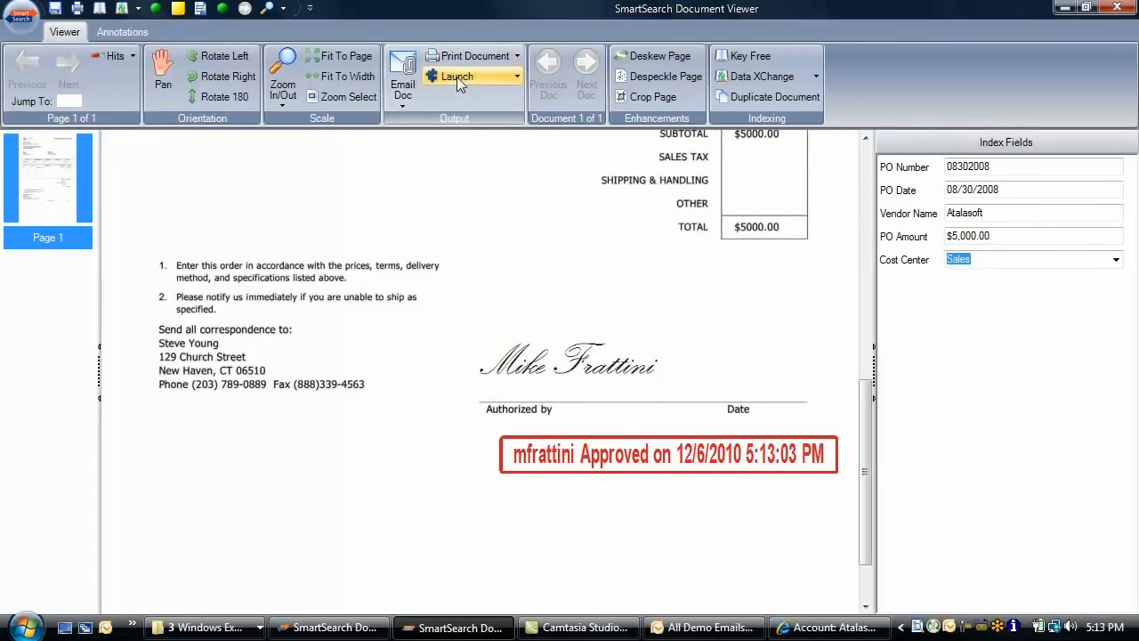
left_click(406, 92)
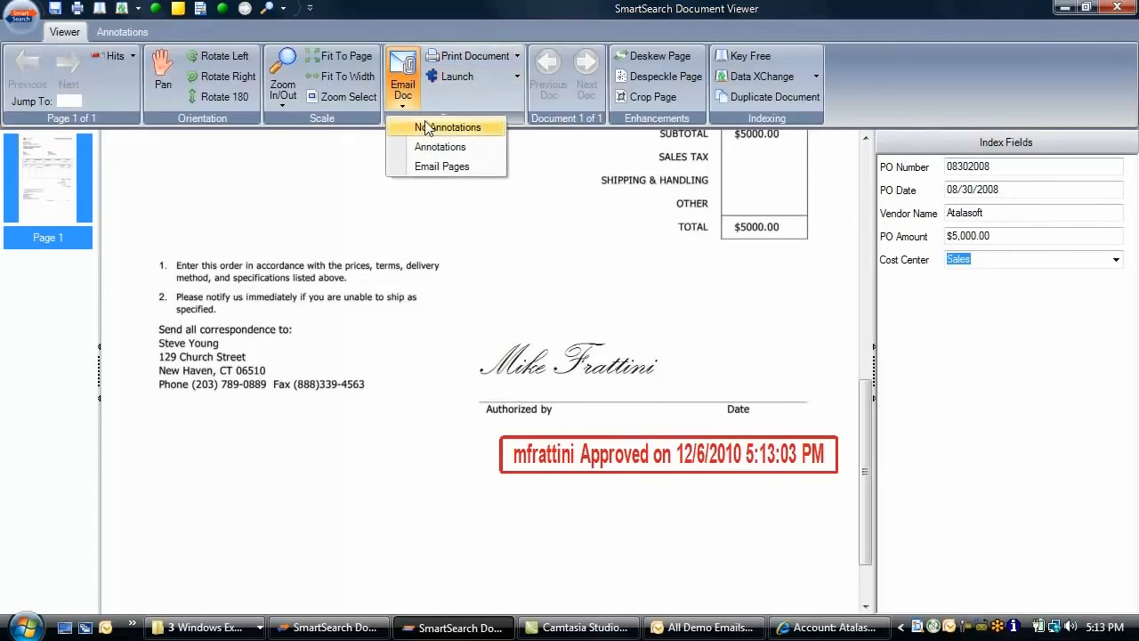
mouse_move(428, 128)
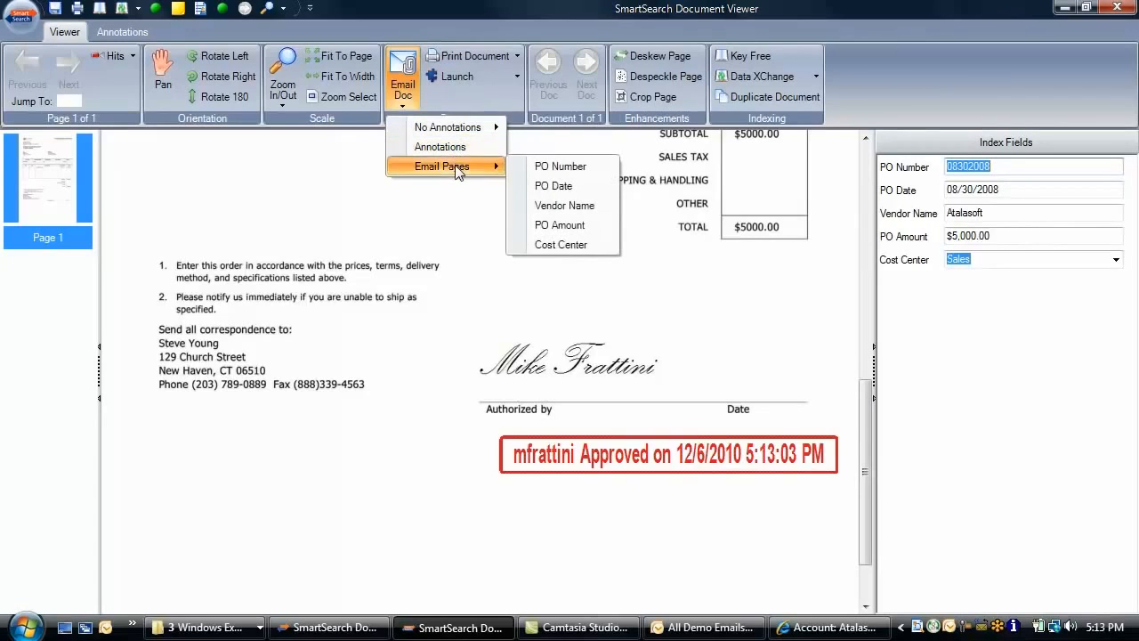
mouse_move(467, 134)
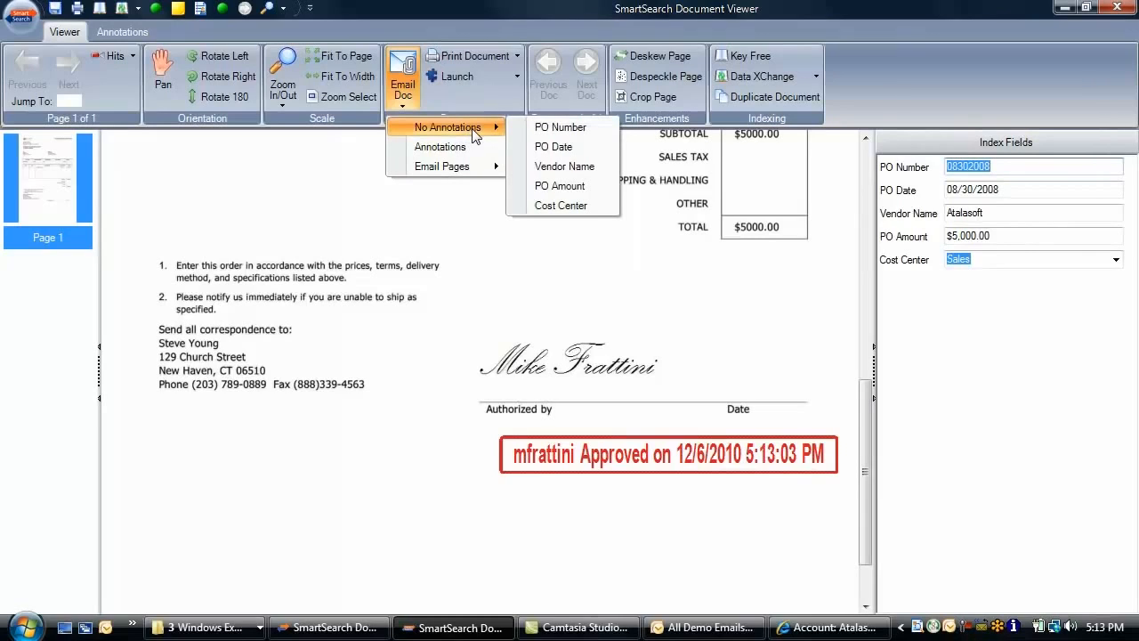
Send the purchase order as 08302008.pdf to the colleague's e-mail address
left_click(561, 127)
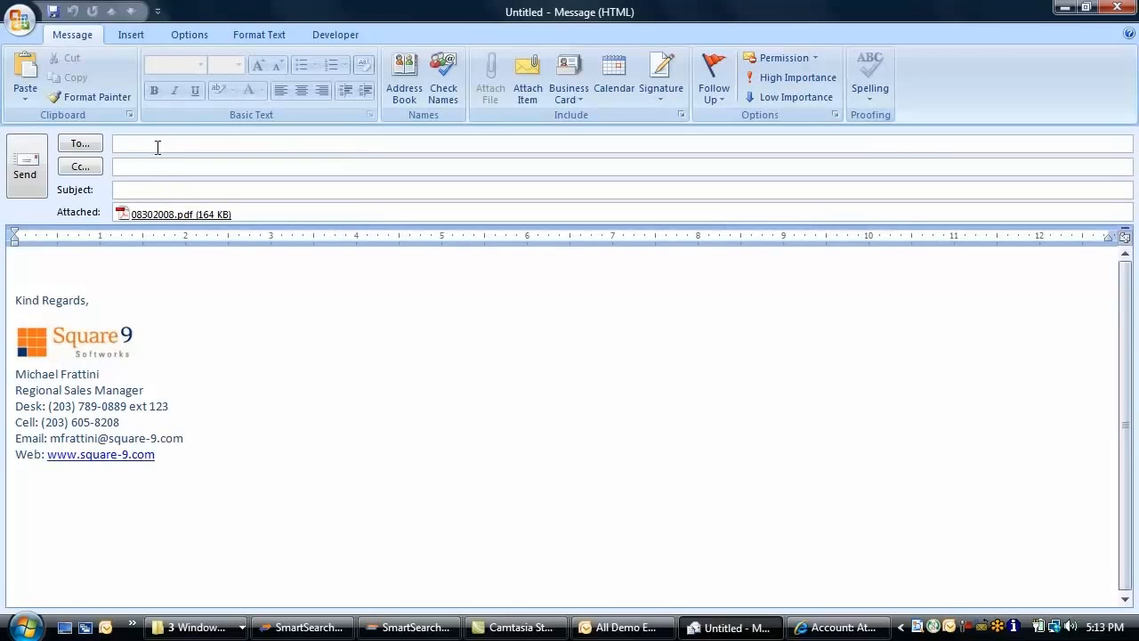
left_click(25, 172)
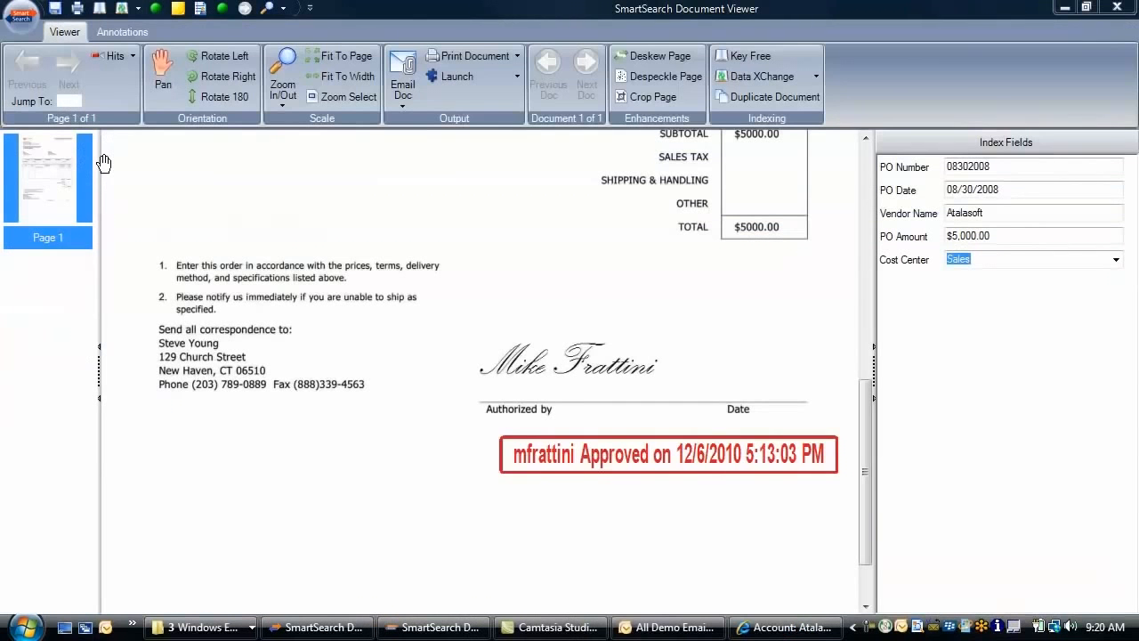
Keyword-search the Correspondence archive for 'keyfree' and open the KFI Press Release result
left_click(1116, 7)
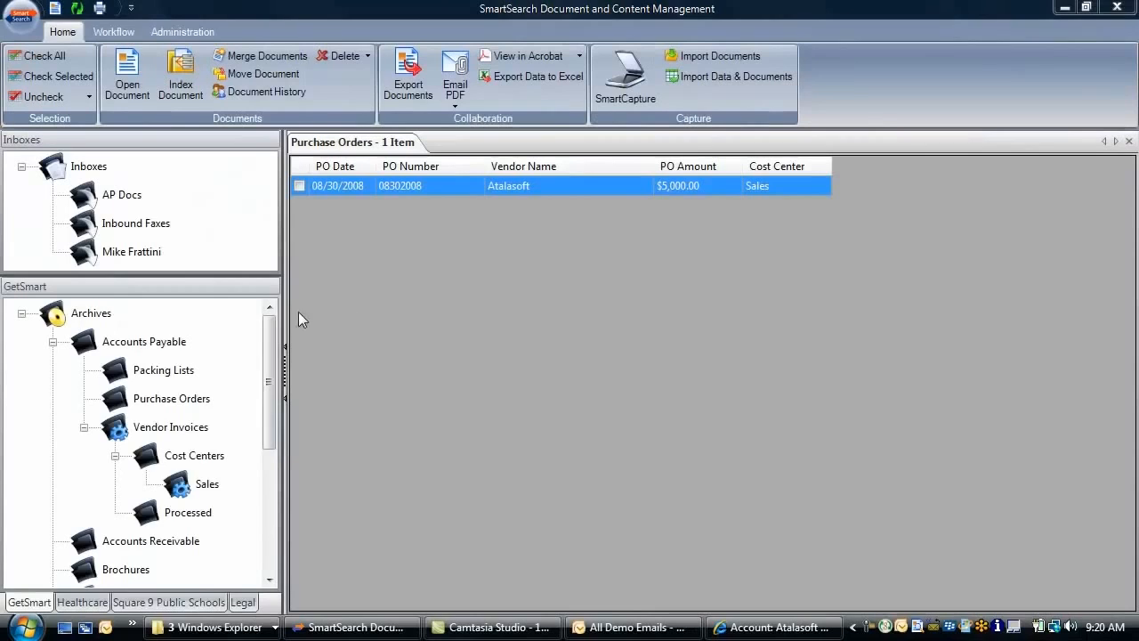
left_click_drag(273, 338, 281, 402)
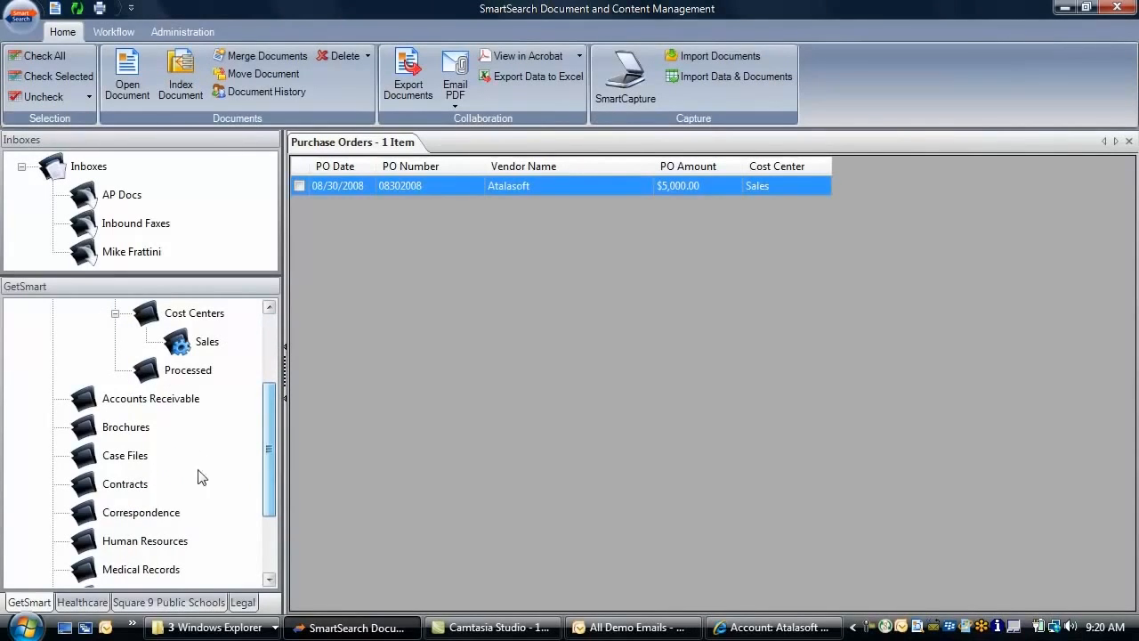
left_click(162, 521)
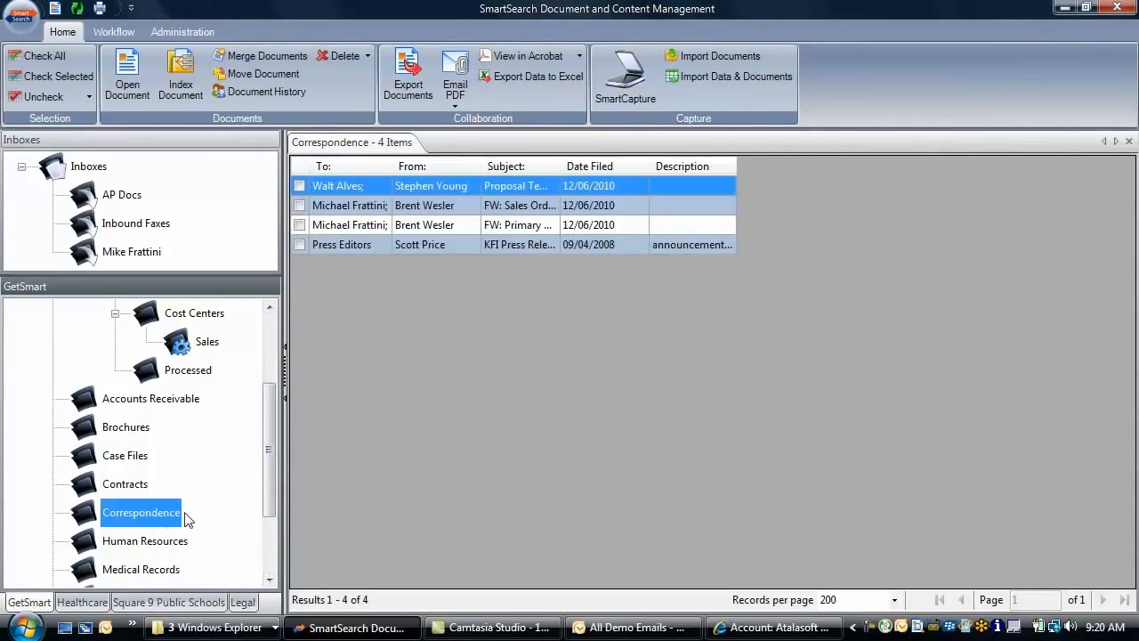
right_click(155, 523)
mouse_move(206, 530)
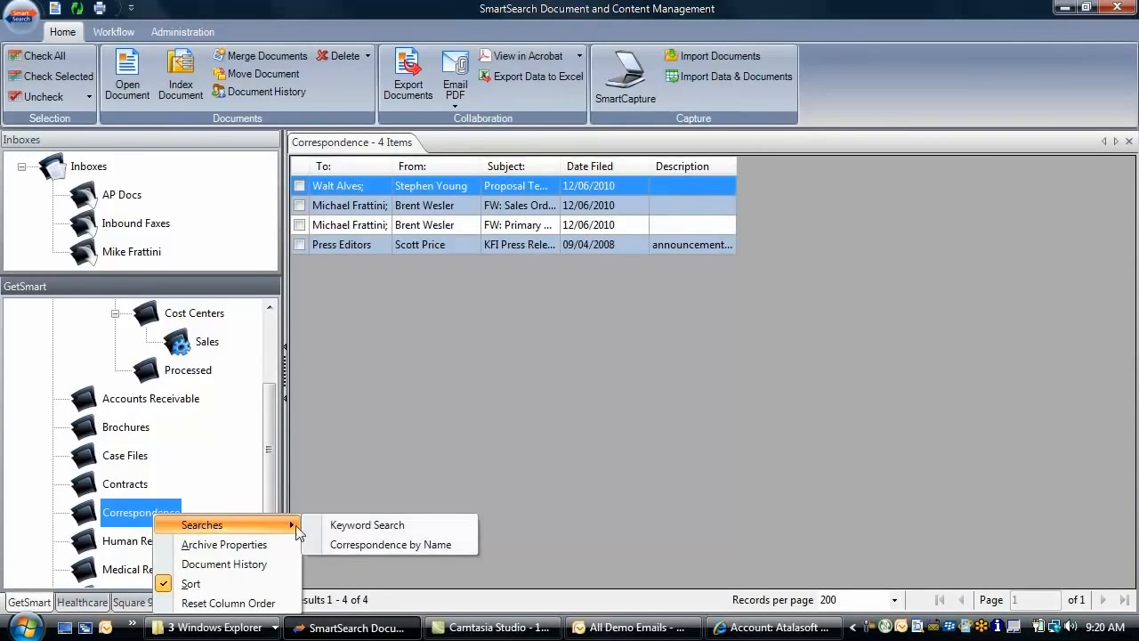
left_click(354, 530)
left_click(535, 255)
type("keyfree")
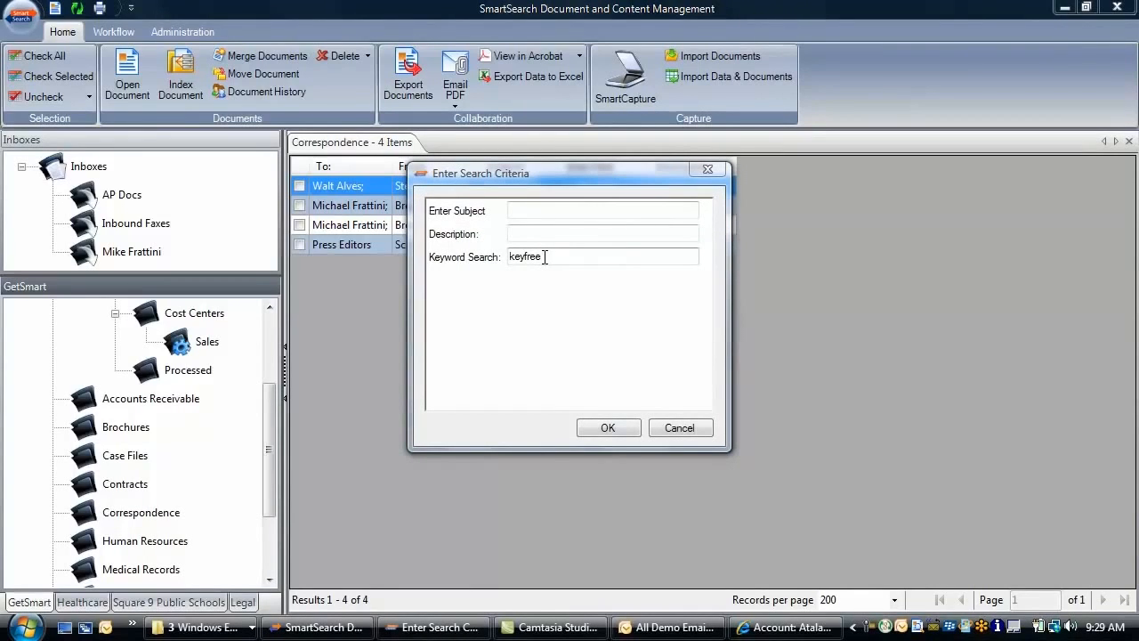
left_click(607, 427)
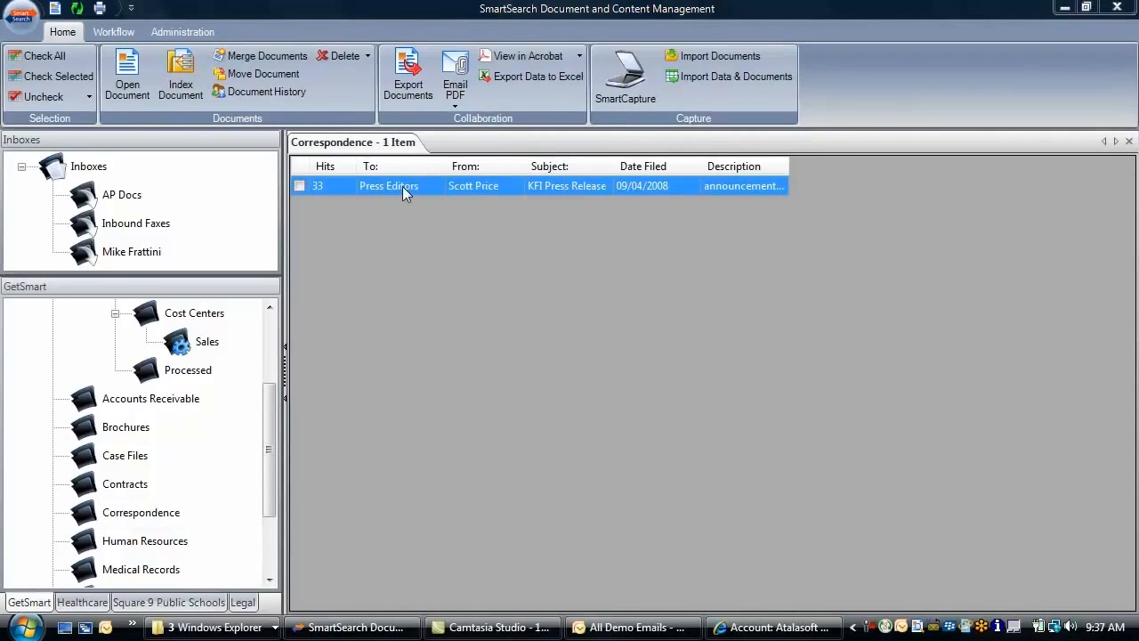
double_click(402, 185)
From the Atalasoft account's Purchased Products in Salesforce, open purchase order 08302008 in SmartSearch
left_click(787, 628)
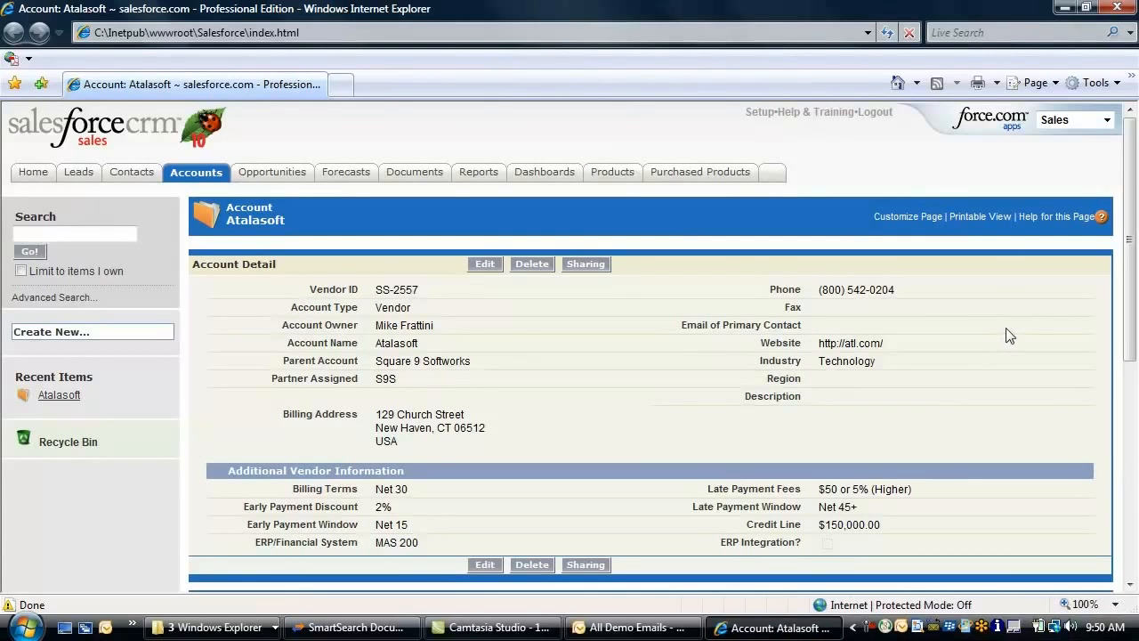
left_click_drag(1128, 169, 1110, 271)
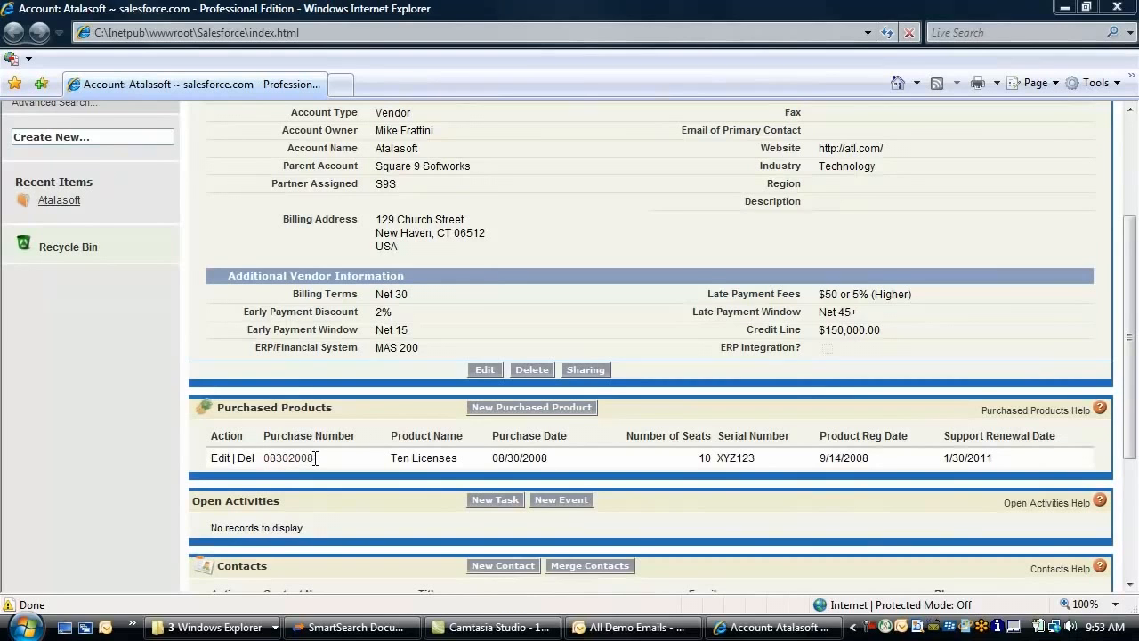
left_click(313, 459)
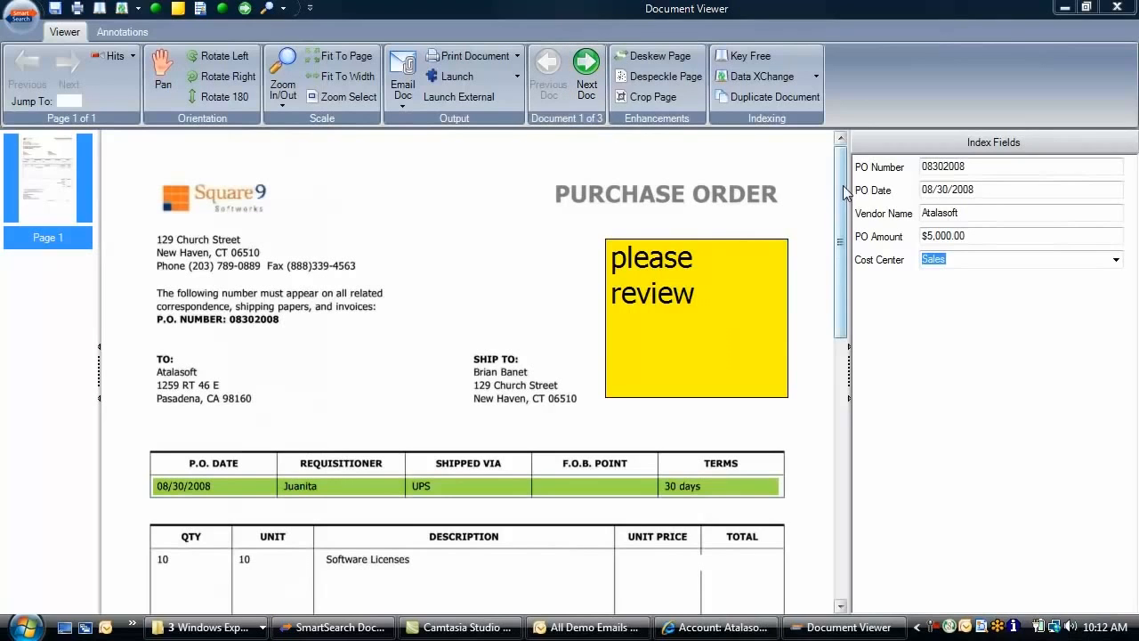
Review purchase order 08302008, then step past the packaging slip to Atalasoft invoice 199
left_click_drag(843, 169, 844, 367)
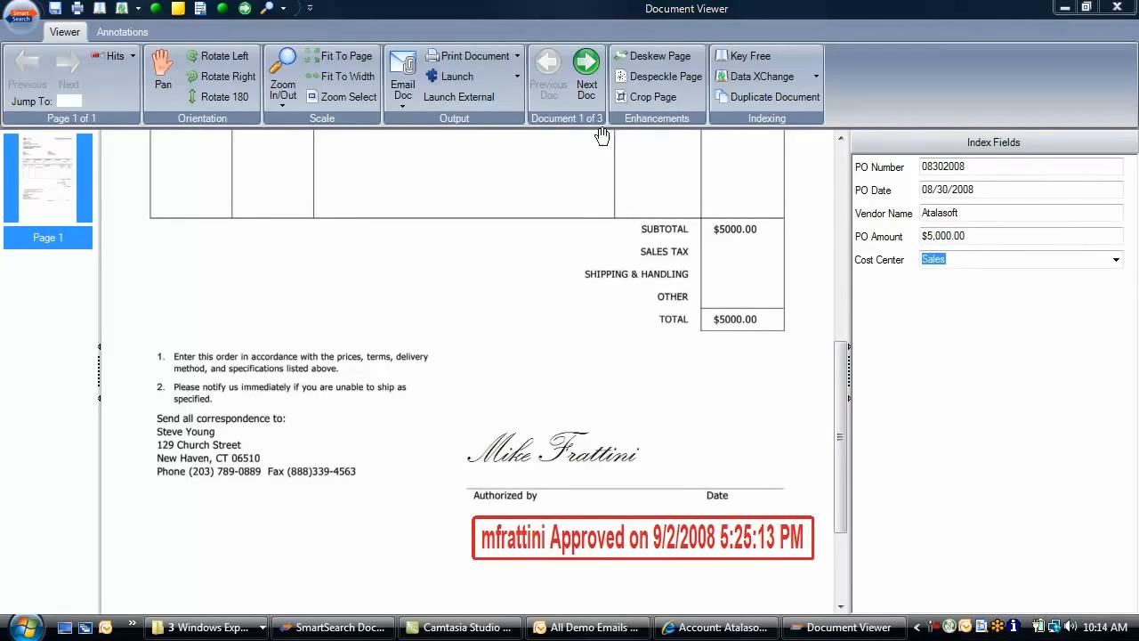
left_click(586, 70)
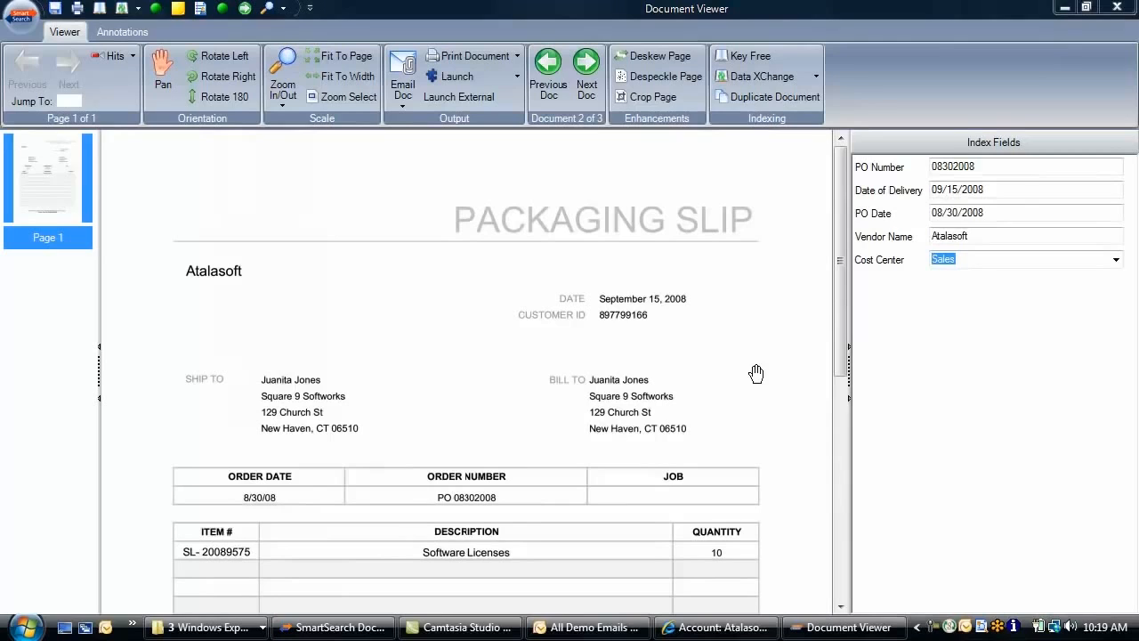
left_click(585, 71)
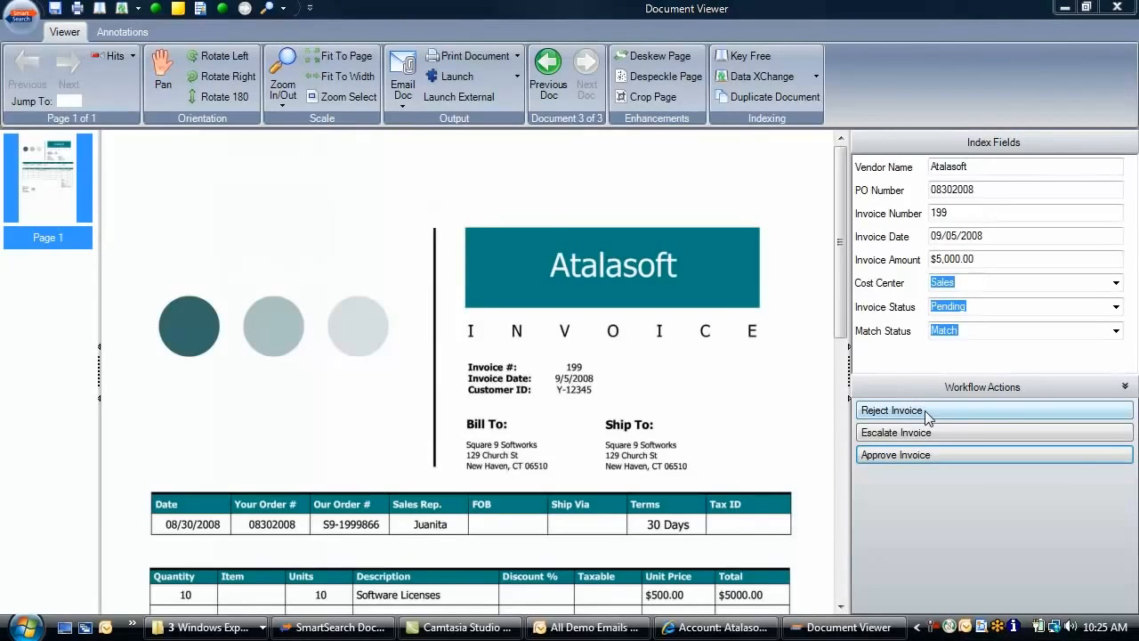
Approve Atalasoft invoice 199 and close the Document Viewer
left_click(918, 457)
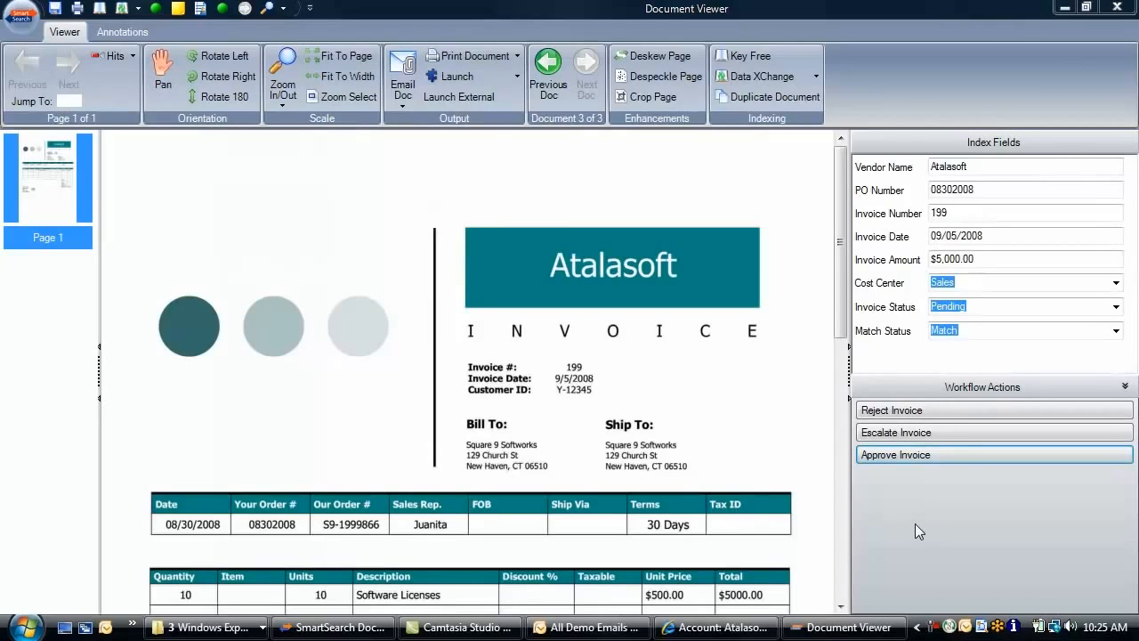
left_click(909, 455)
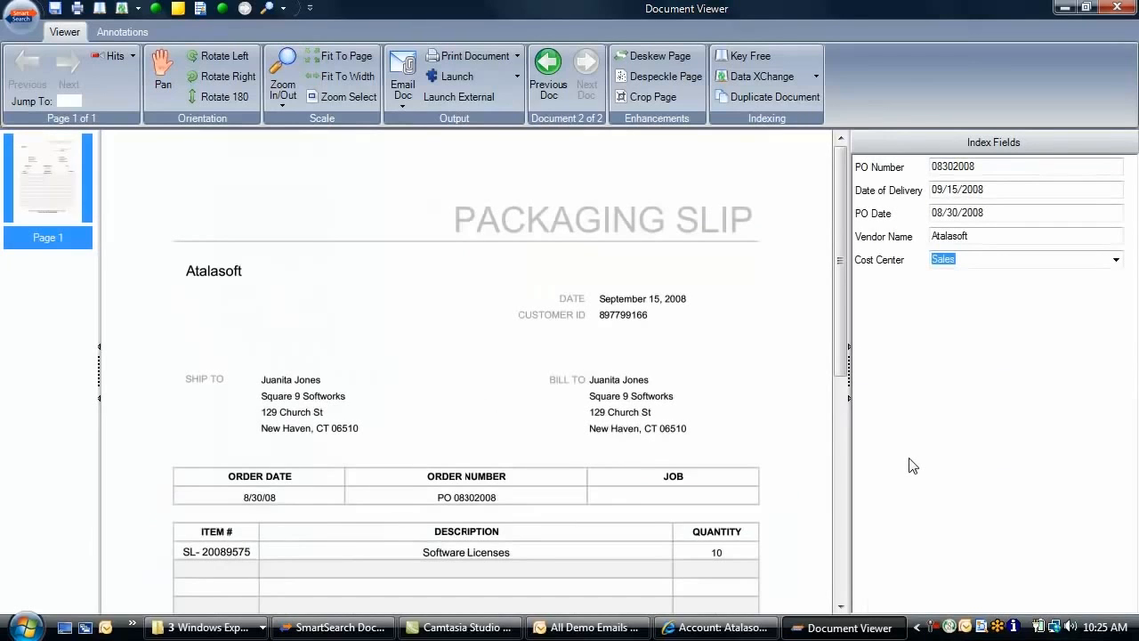
left_click(1118, 7)
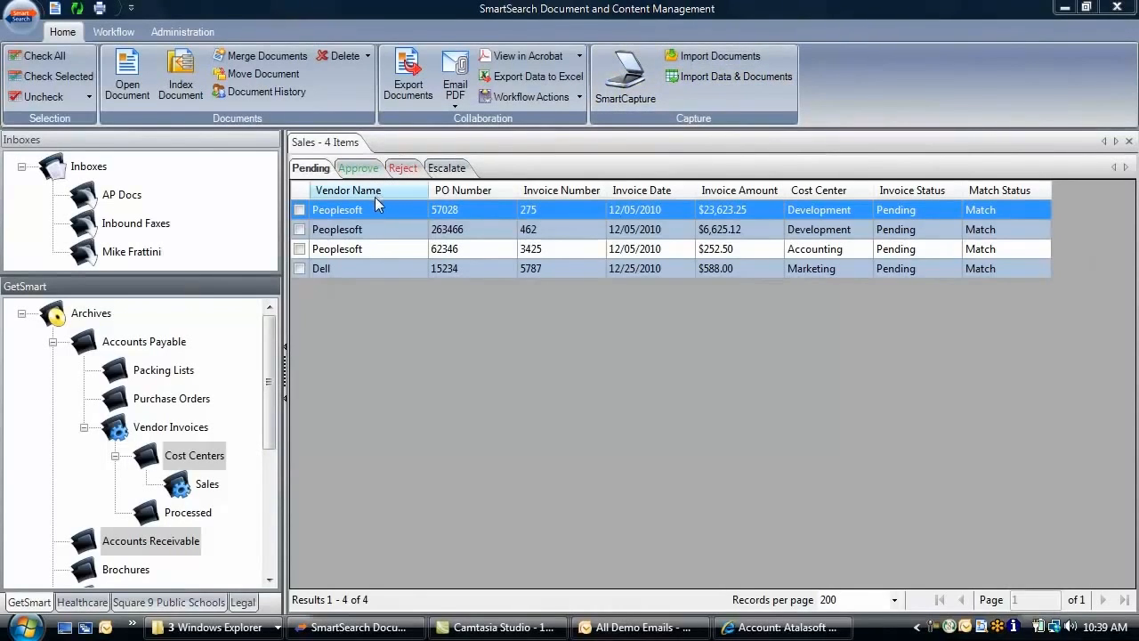
Browse the Approved, Escalated and Pending Sales invoice lists, ending on Approved
left_click(362, 168)
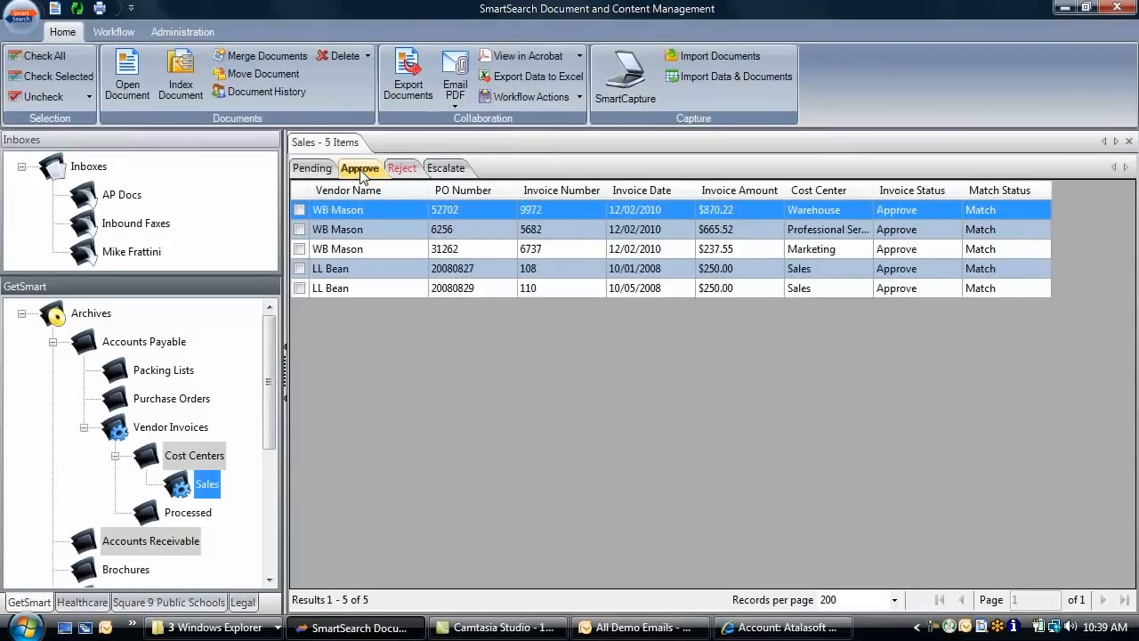
left_click(405, 168)
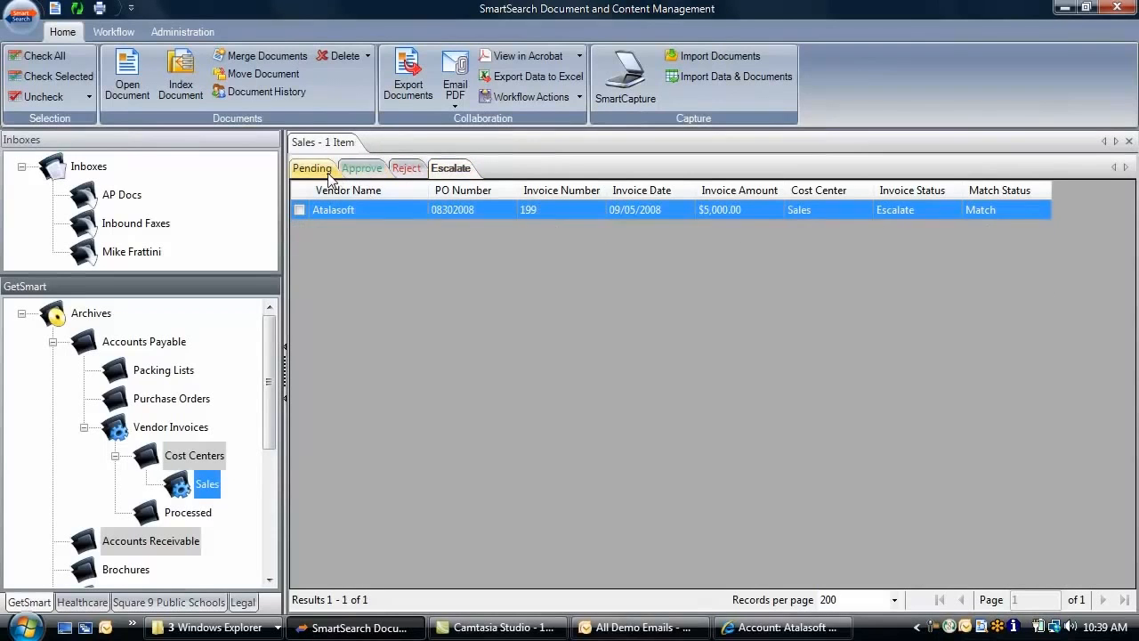
left_click(312, 168)
left_click(616, 627)
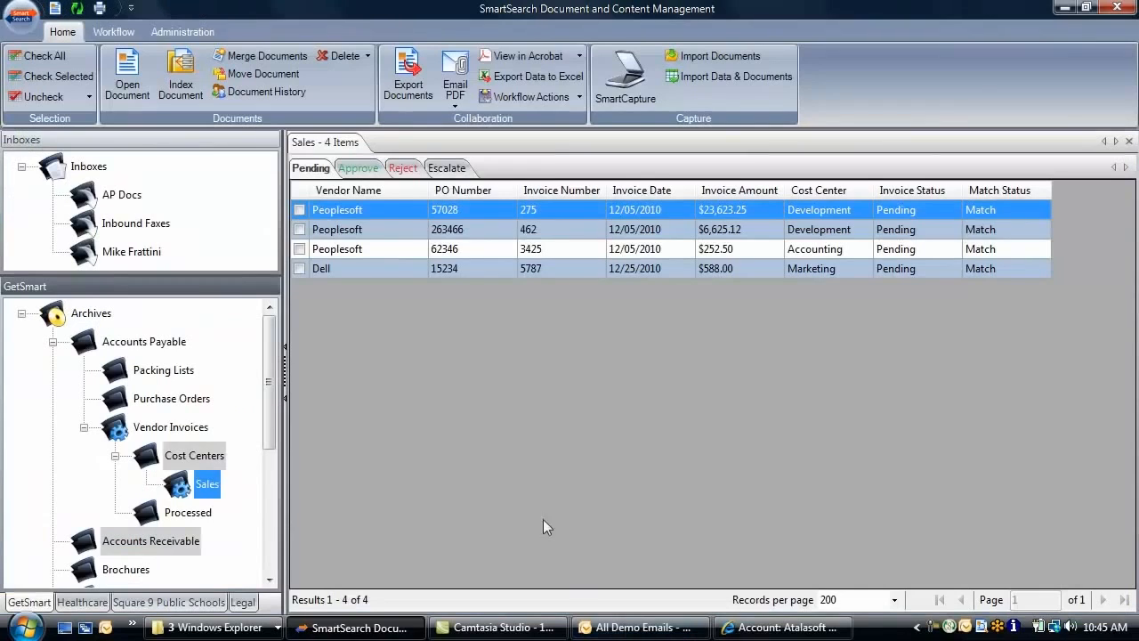
left_click(360, 169)
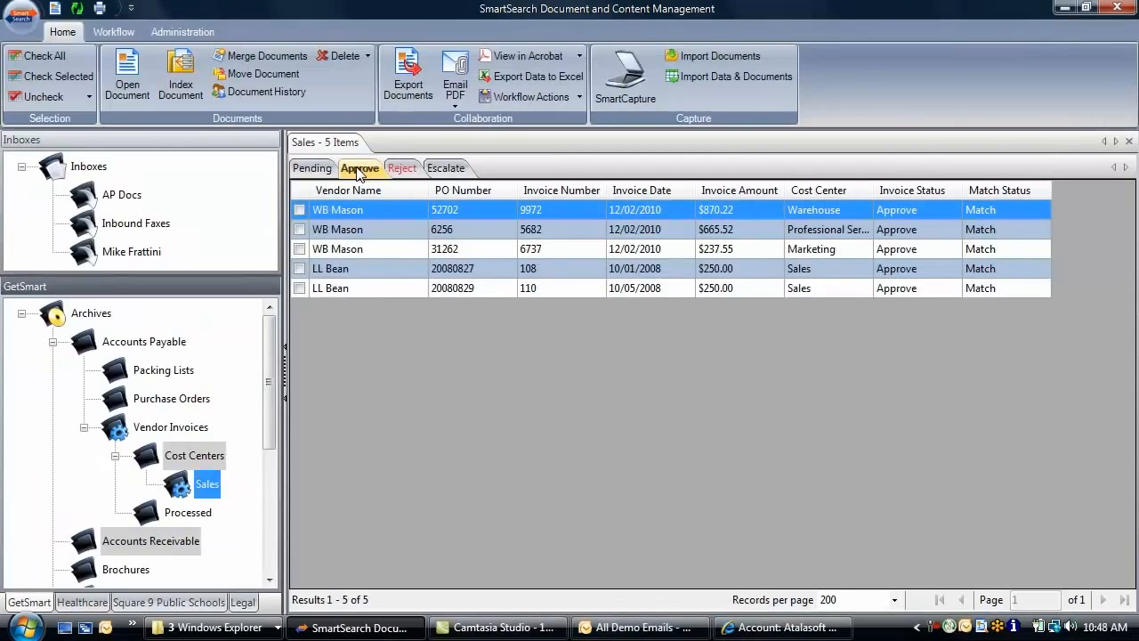
Check all five approved invoices and export them to 'approved invoices report.csv' for Excel
left_click(40, 55)
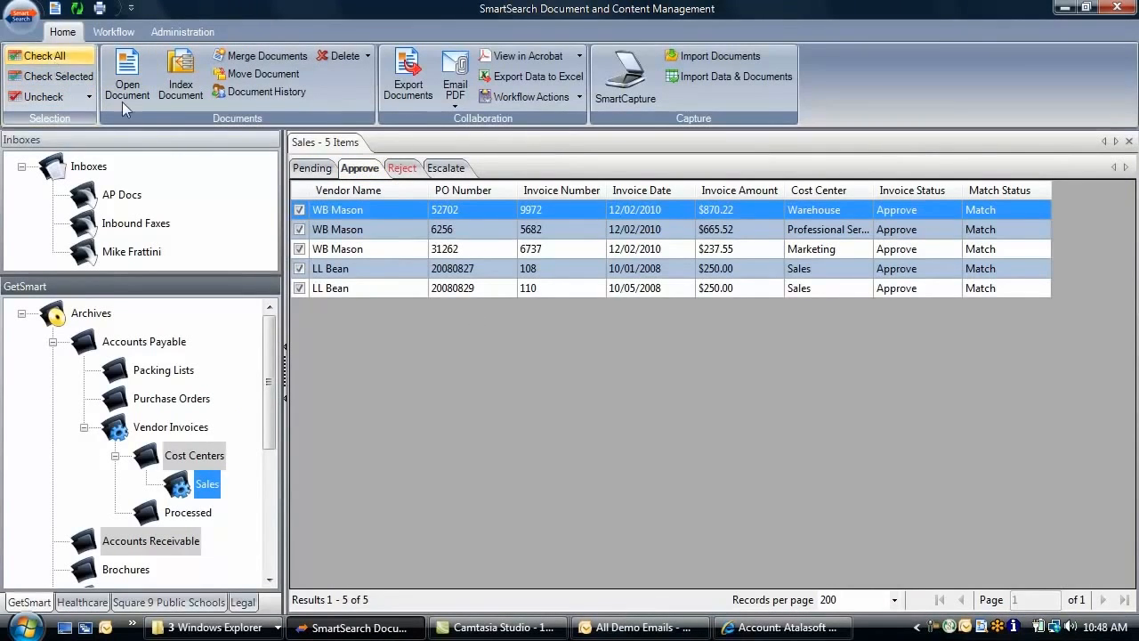
left_click(553, 78)
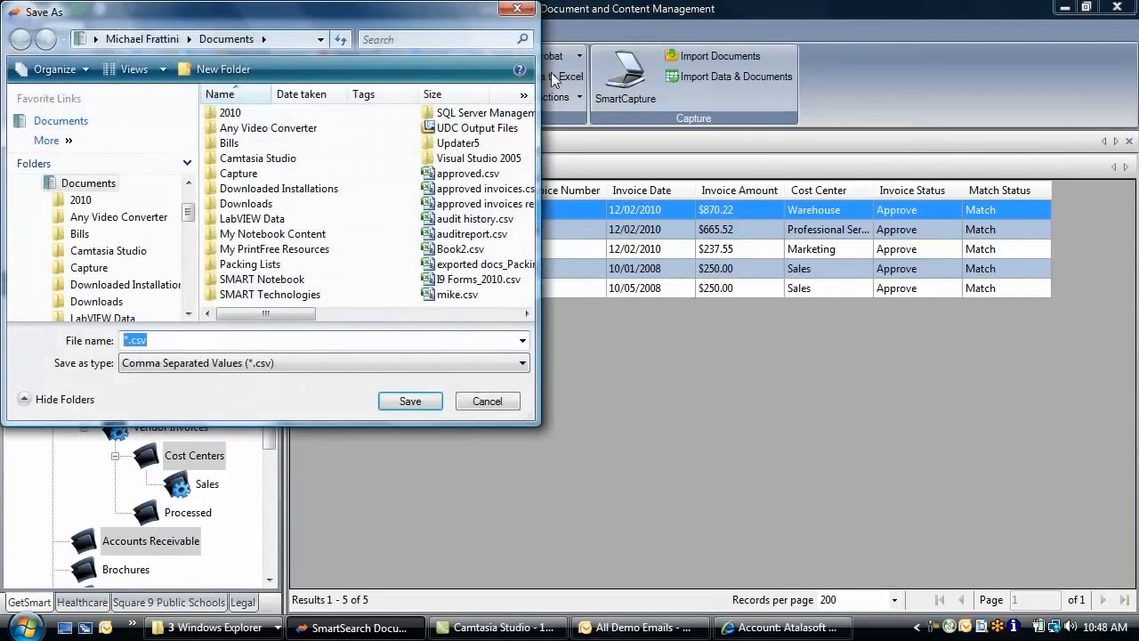
type("appro")
key("Down")
key("Tab")
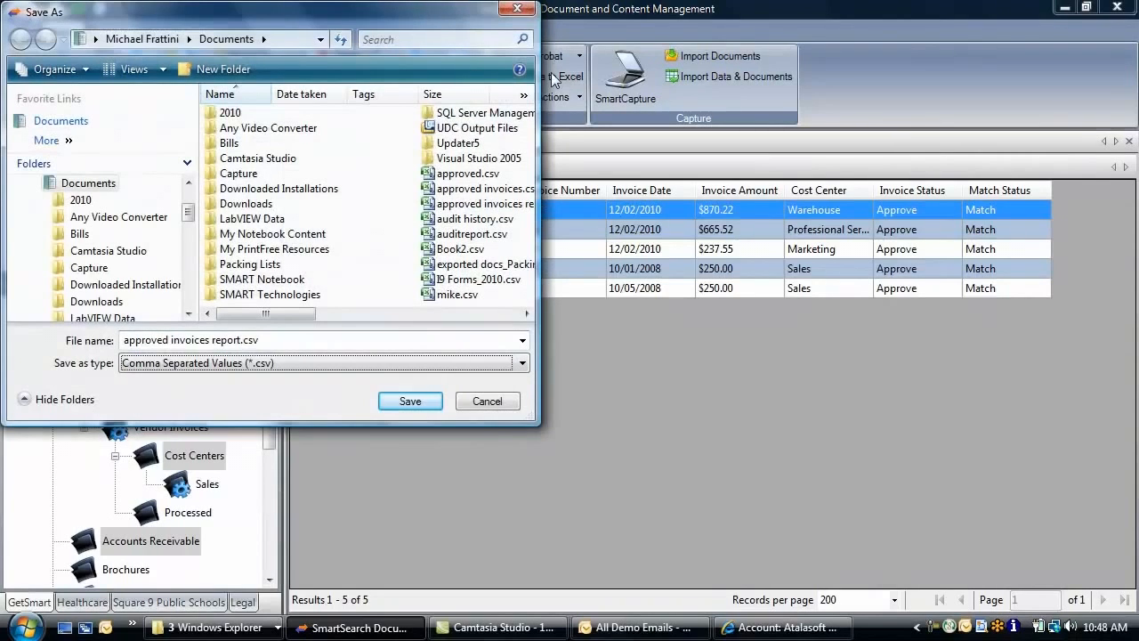
left_click(410, 401)
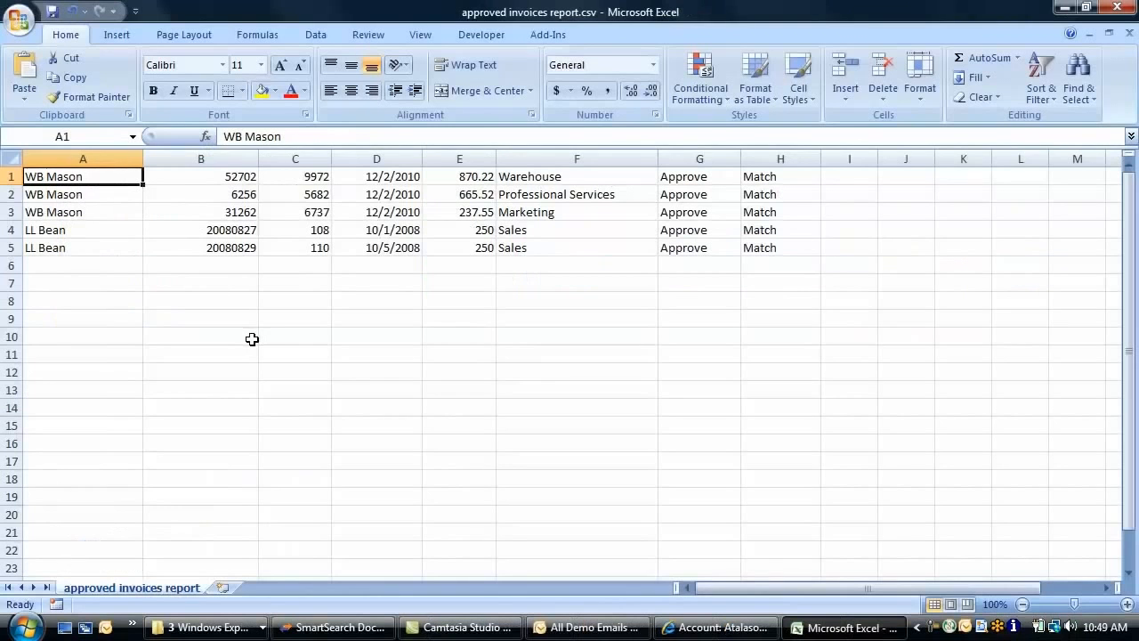
AutoSum the invoice amounts E1:E5 into E6, totalling 2273.29
left_click(477, 258)
left_click(979, 58)
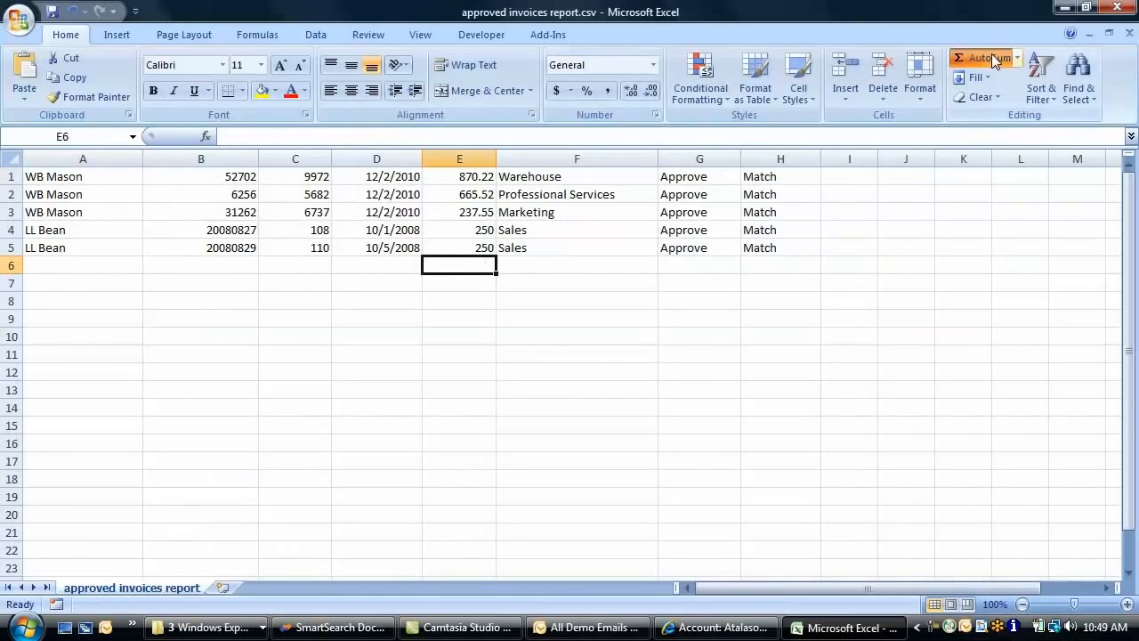
key("Return")
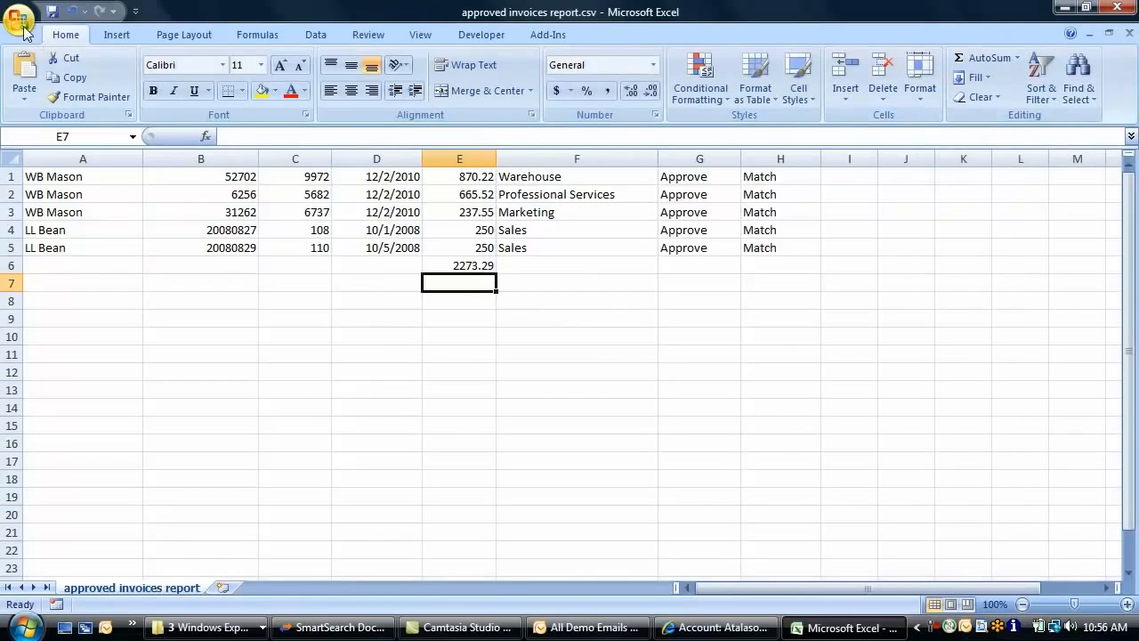
Save the report as an Excel workbook into FileXChange\GetSmart\Reports with a description, importing it
left_click(20, 22)
mouse_move(57, 176)
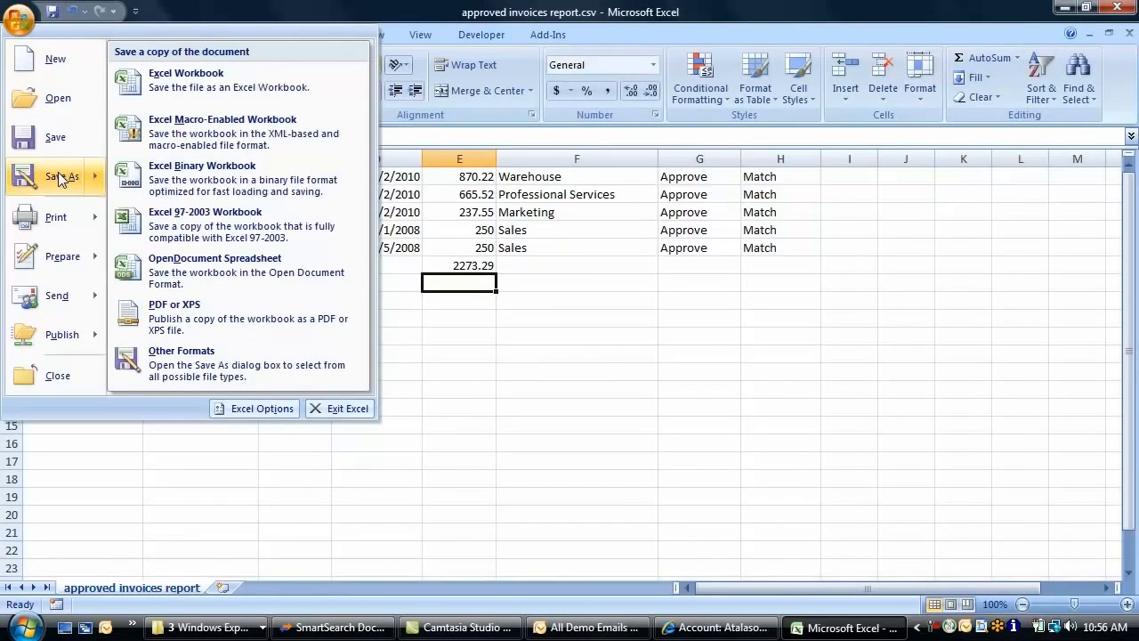
left_click(216, 89)
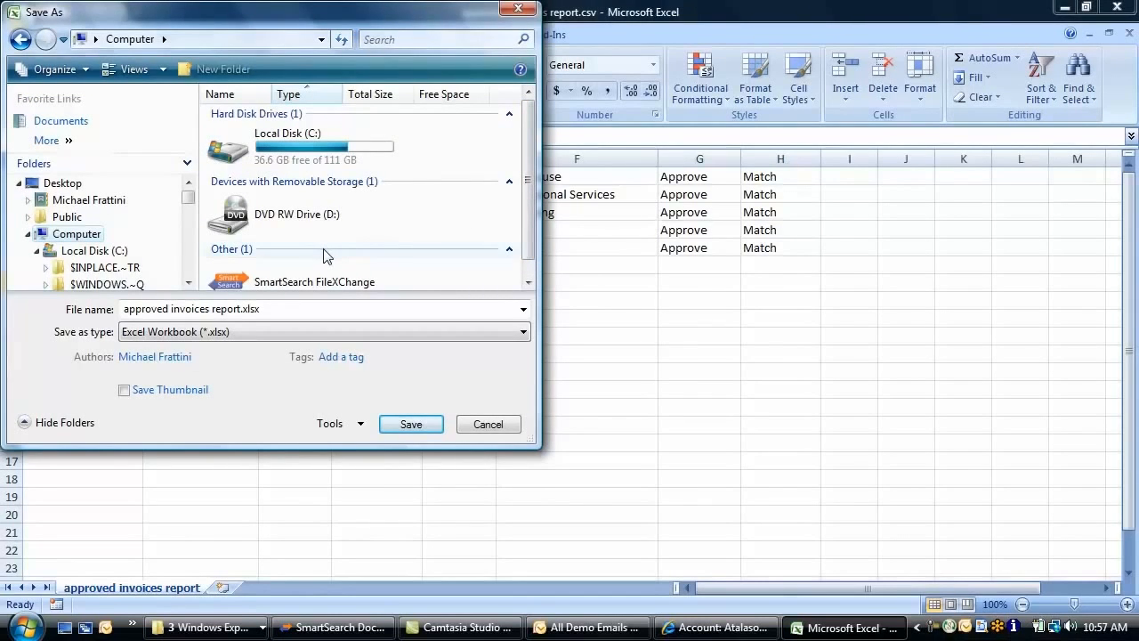
double_click(309, 281)
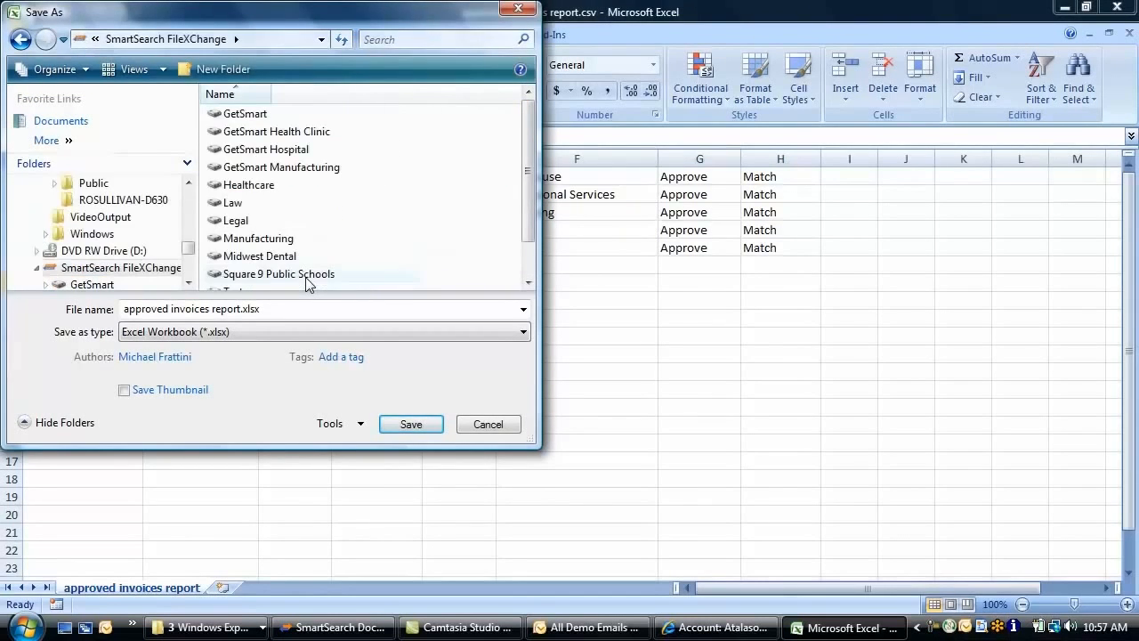
double_click(245, 114)
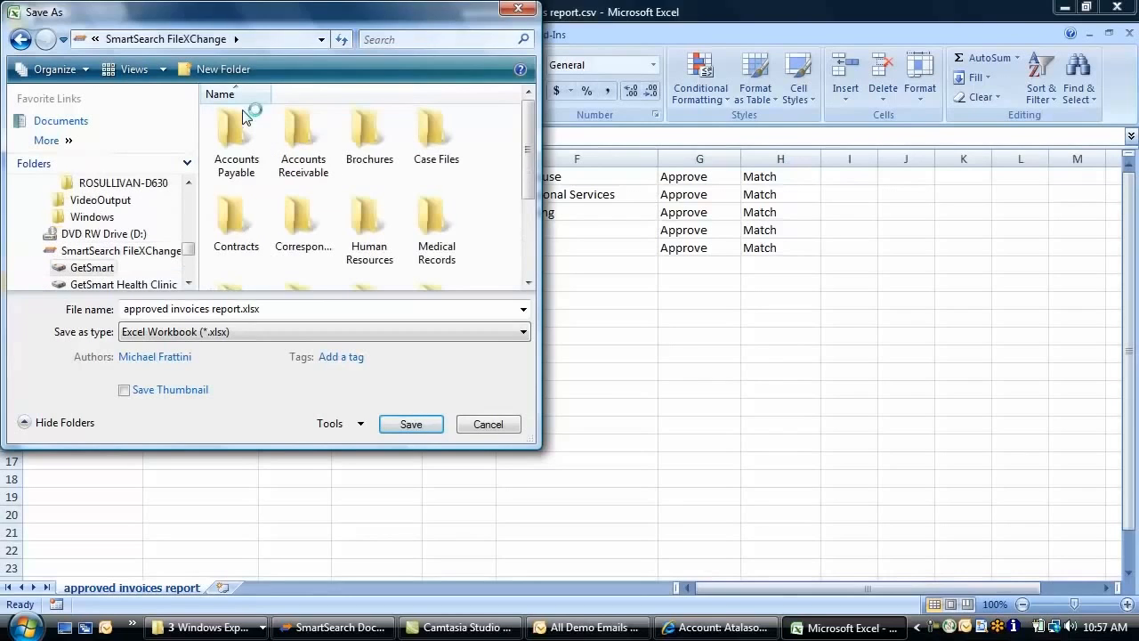
left_click_drag(530, 147, 530, 223)
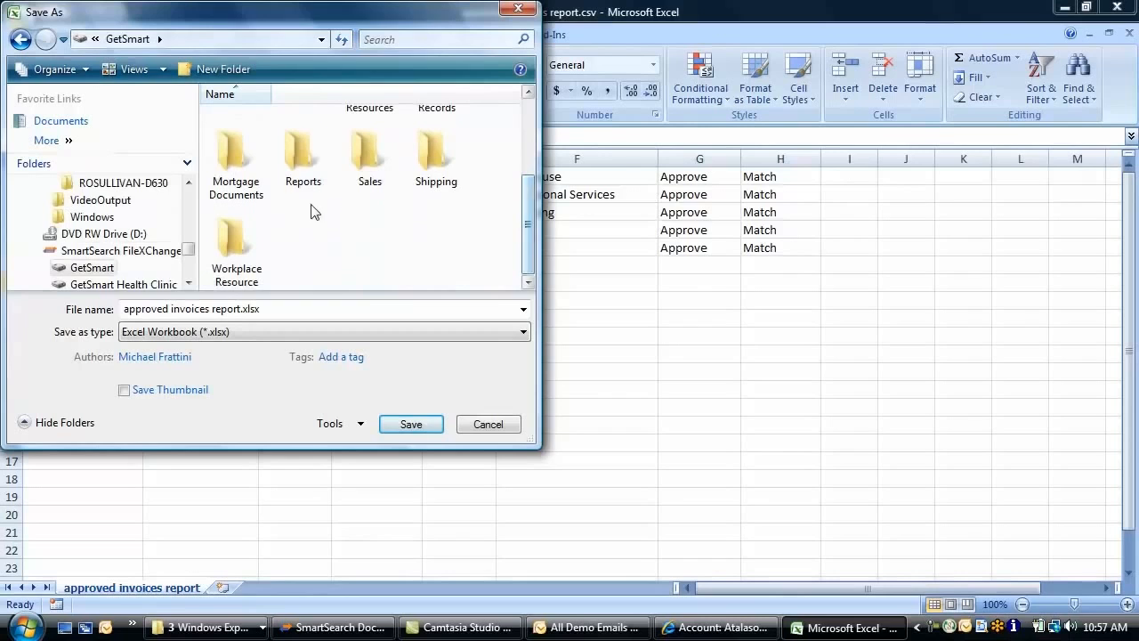
double_click(301, 170)
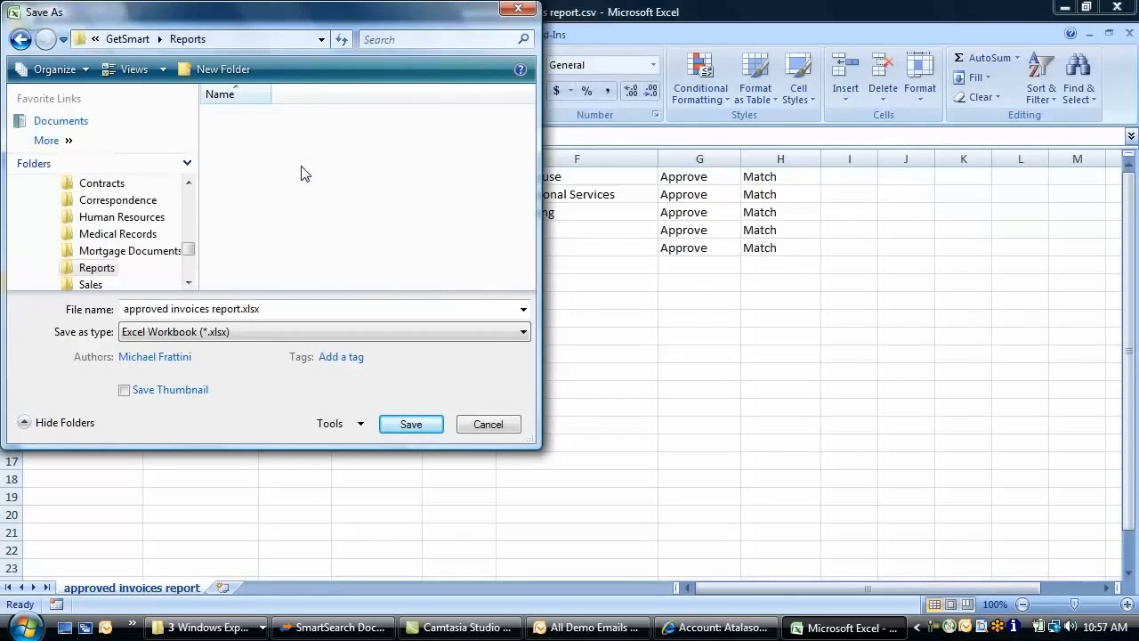
left_click(411, 424)
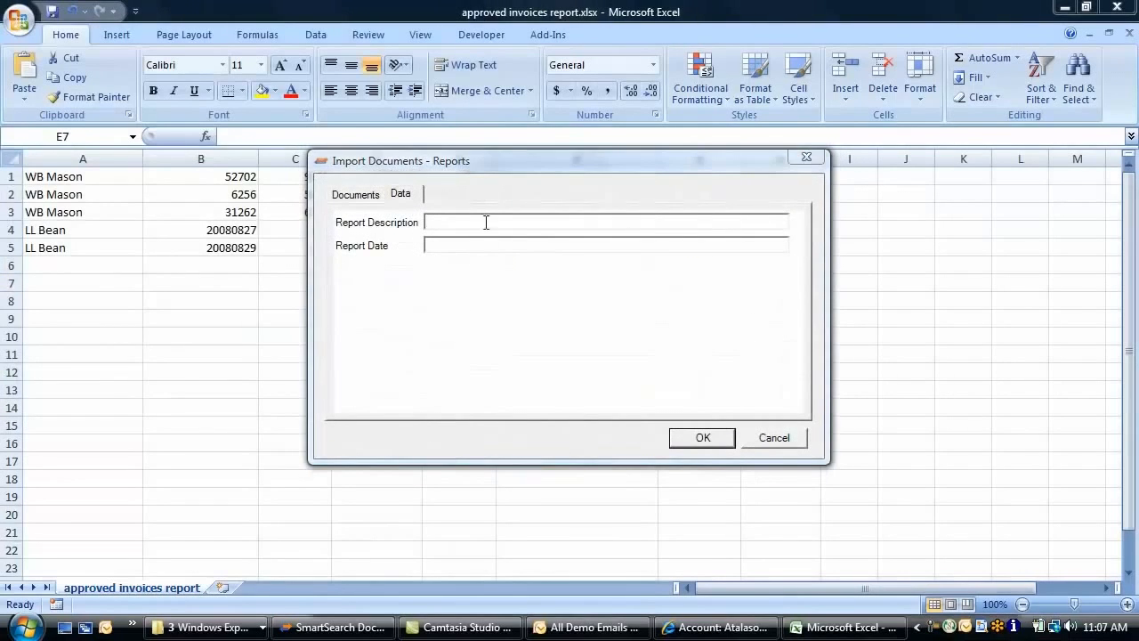
left_click(486, 223)
type("approved invoices")
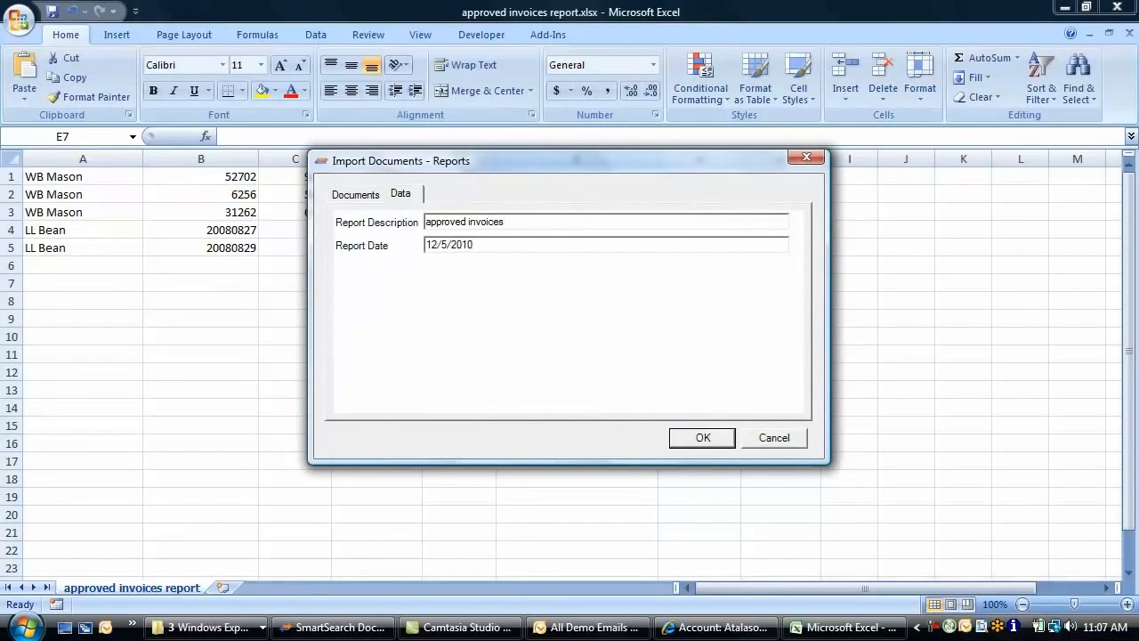
left_click(695, 440)
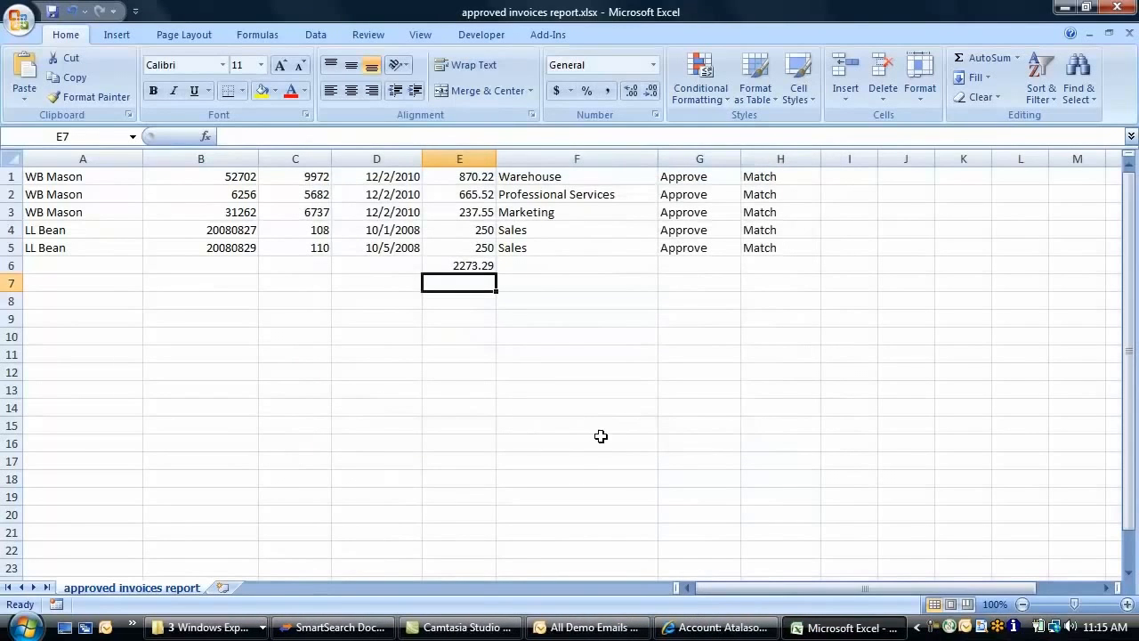
In SmartSearch, check purchase order 08302008 and show its Document History audit log
left_click(352, 629)
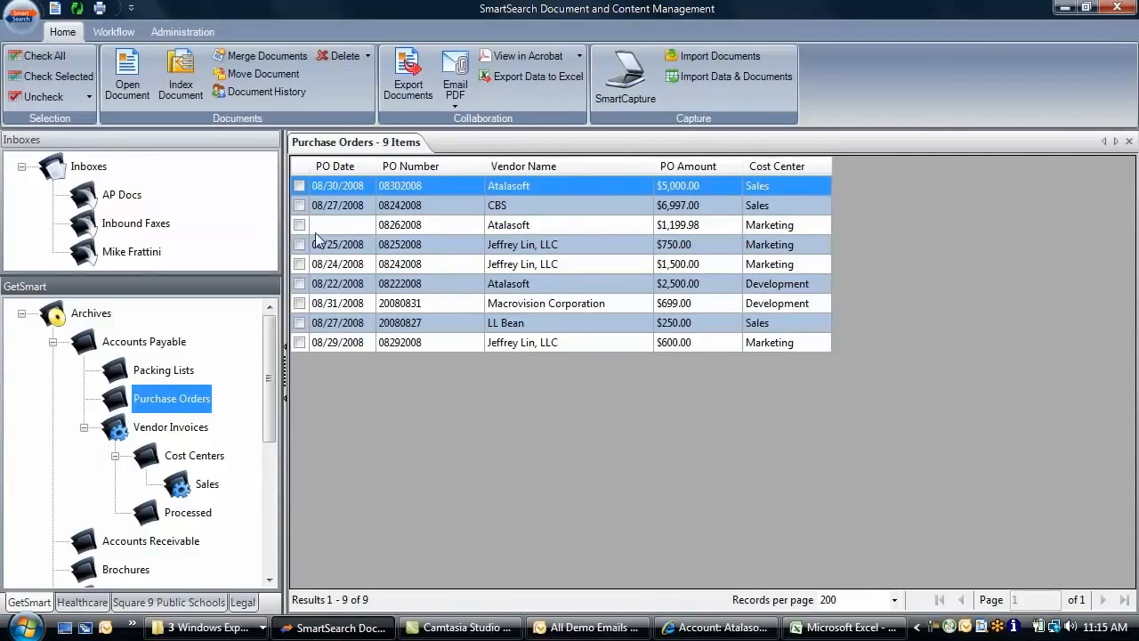
left_click(299, 186)
left_click(283, 104)
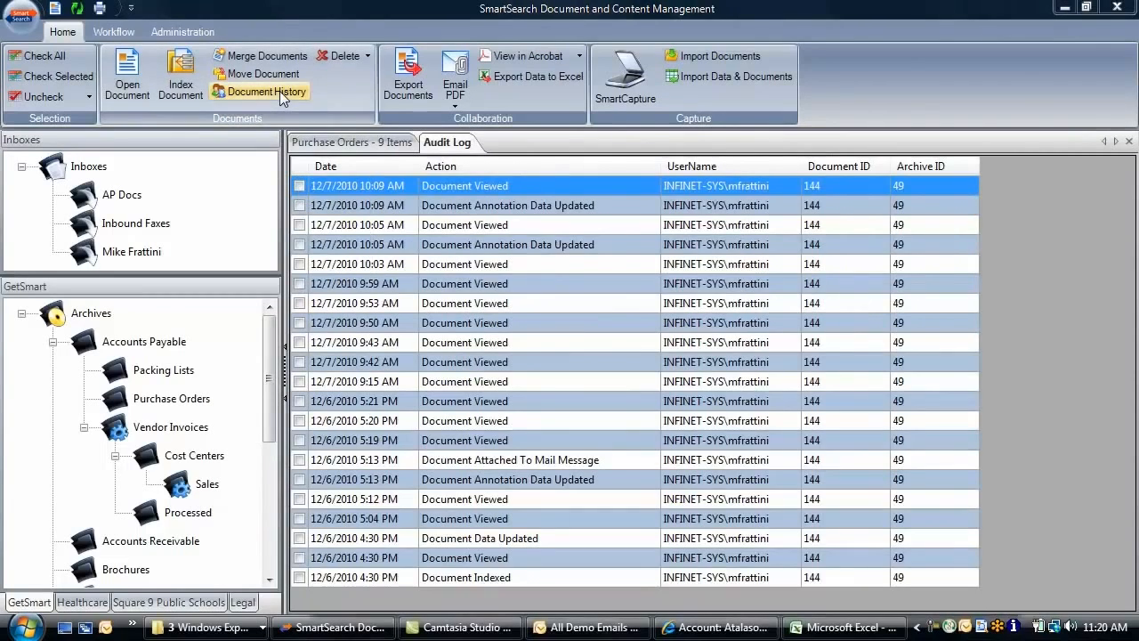